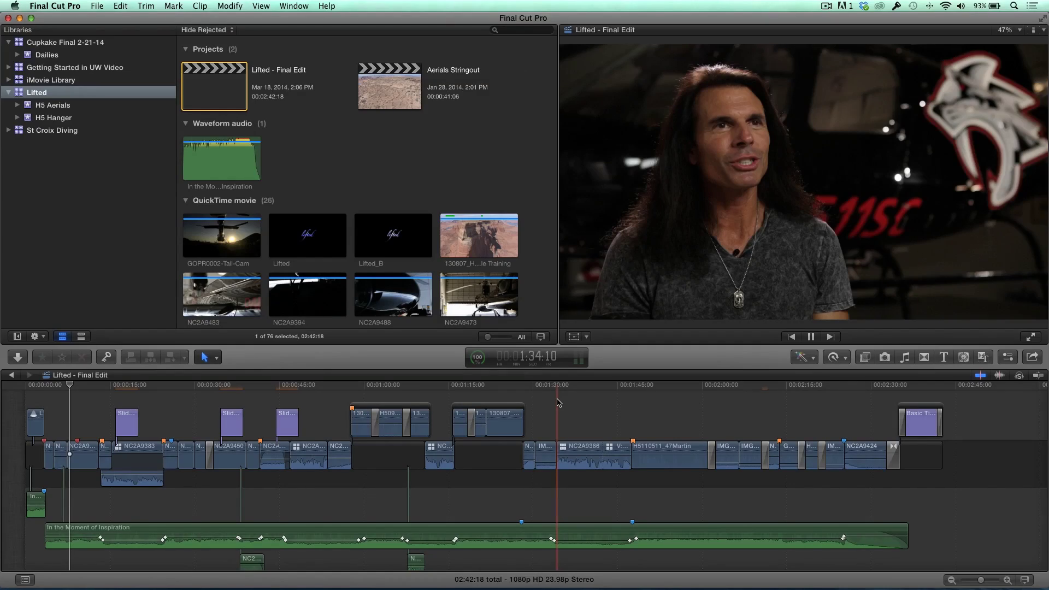
# - Move the playhead near the start, then search the Timeline Index for 'diss'
pyautogui.click(70, 385)
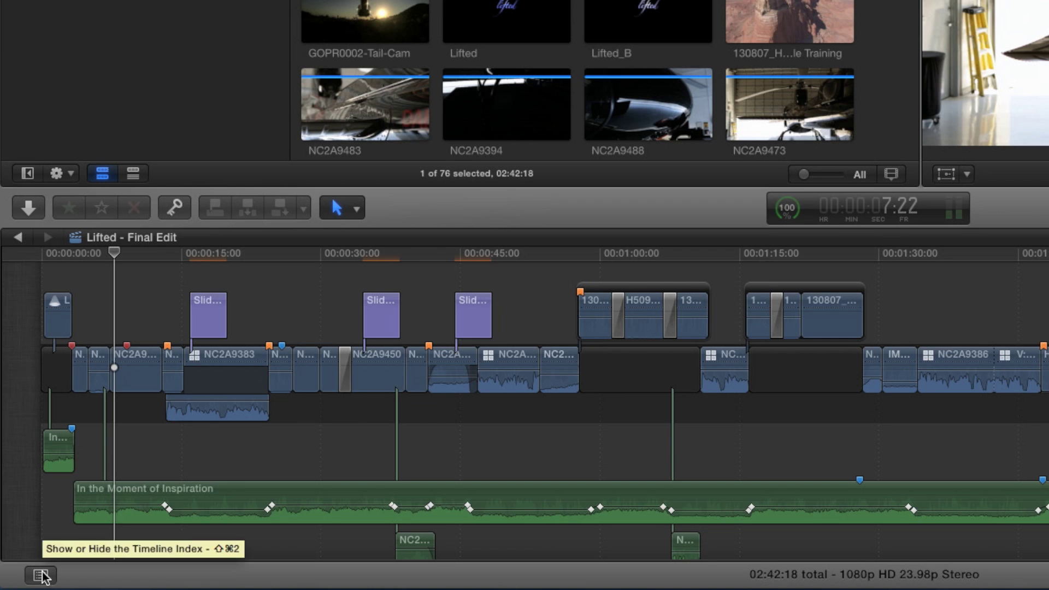
pyautogui.click(44, 577)
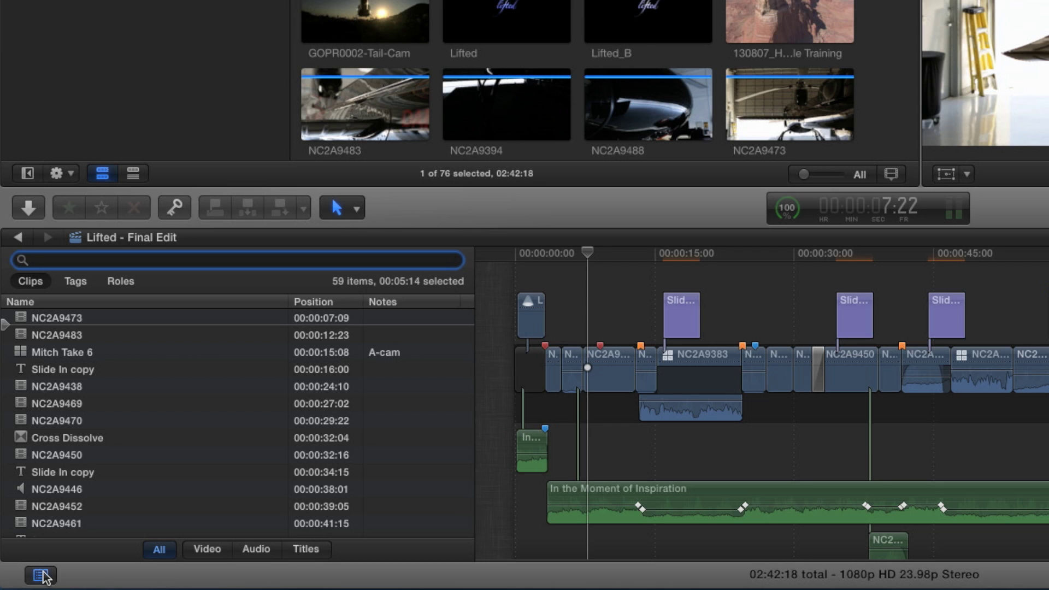
pyautogui.write('disss')
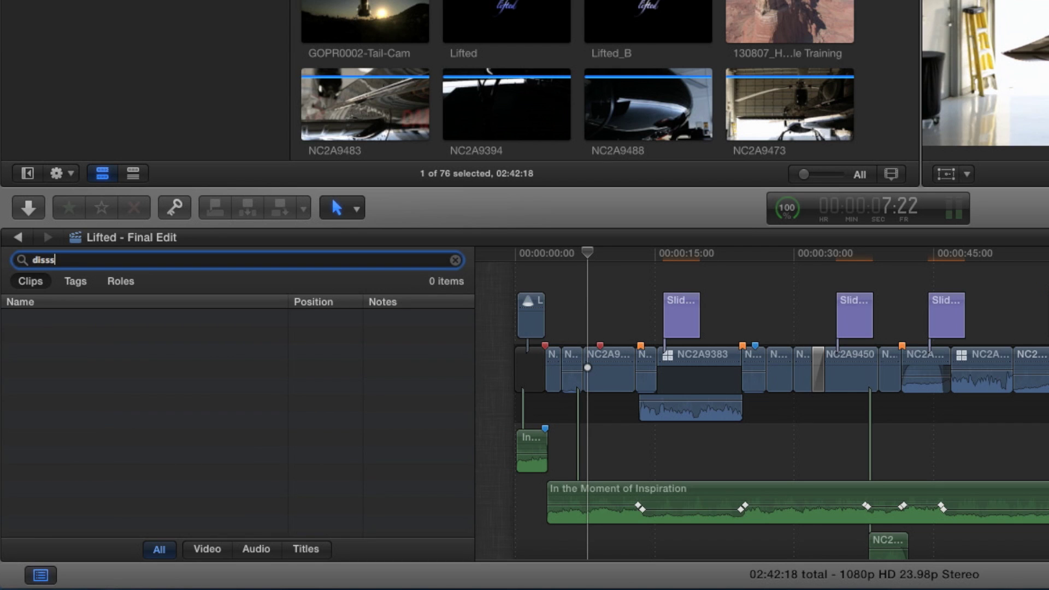
pyautogui.press('BackSpace')
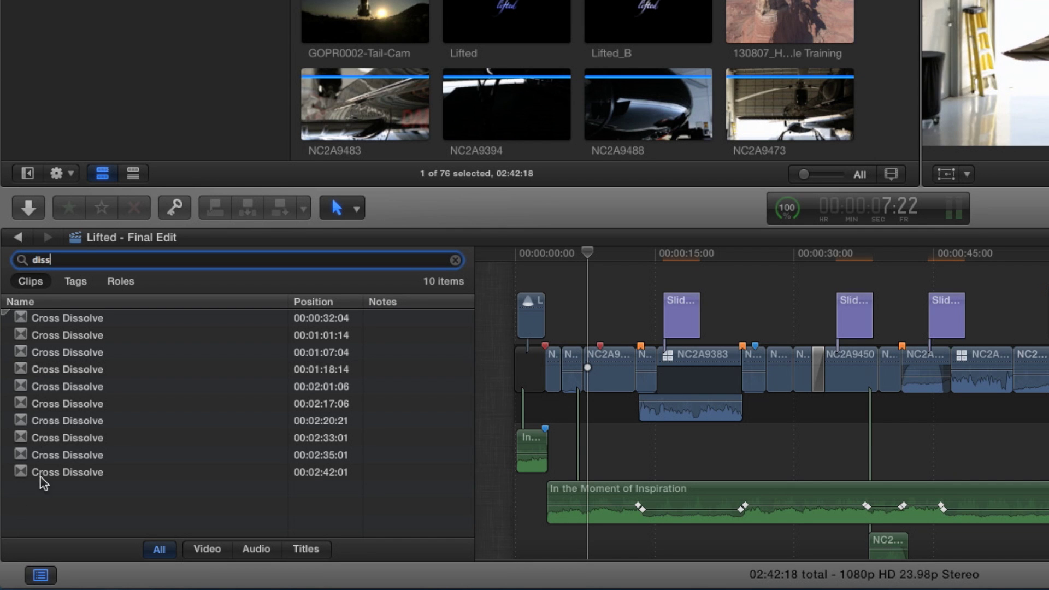
# - Jump through Cross Dissolves at 00:01:18:14, 00:02:01:06, 00:02:17:06, ending at 00:01:07:04
pyautogui.click(51, 336)
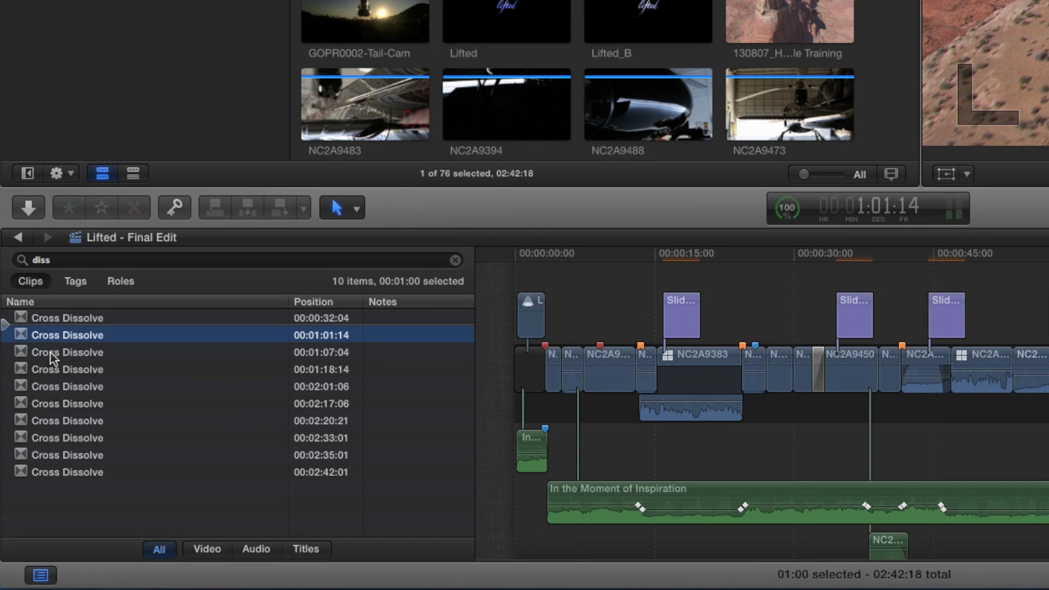
pyautogui.click(50, 353)
pyautogui.click(47, 390)
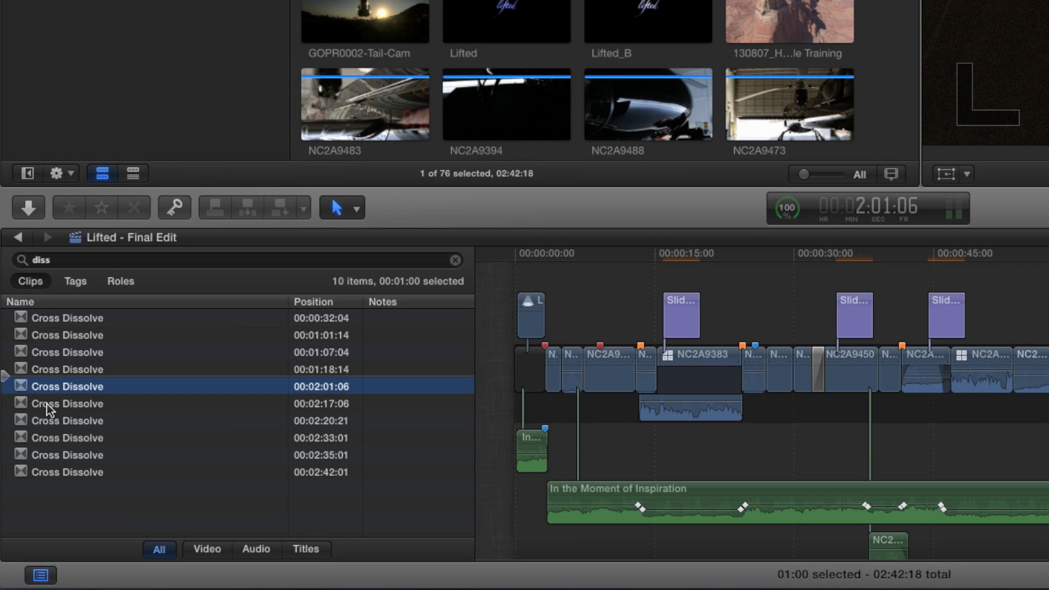
pyautogui.click(48, 405)
pyautogui.click(55, 390)
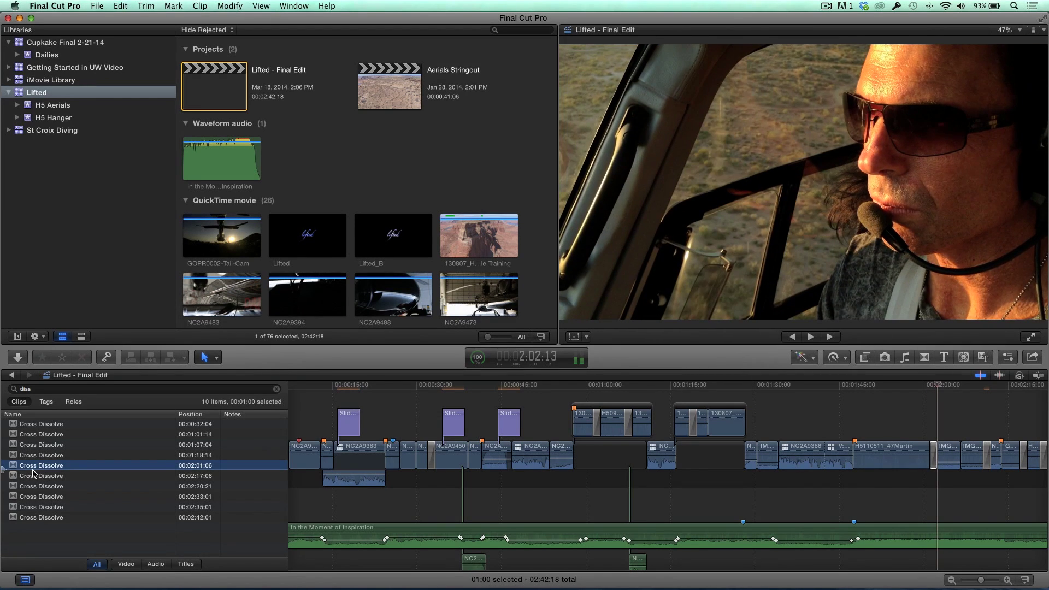
pyautogui.click(32, 477)
pyautogui.click(41, 455)
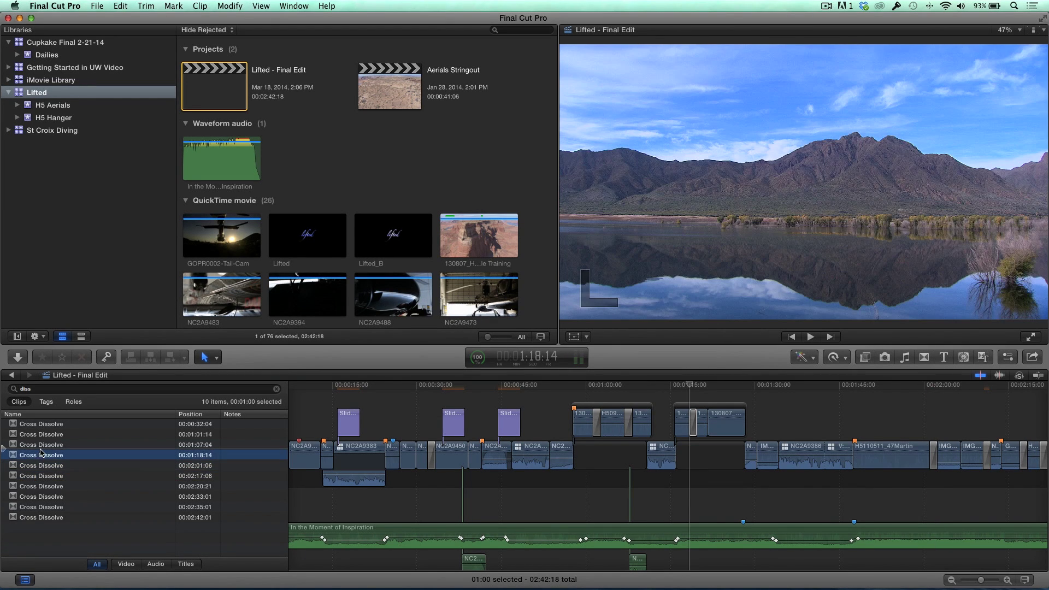
pyautogui.click(43, 445)
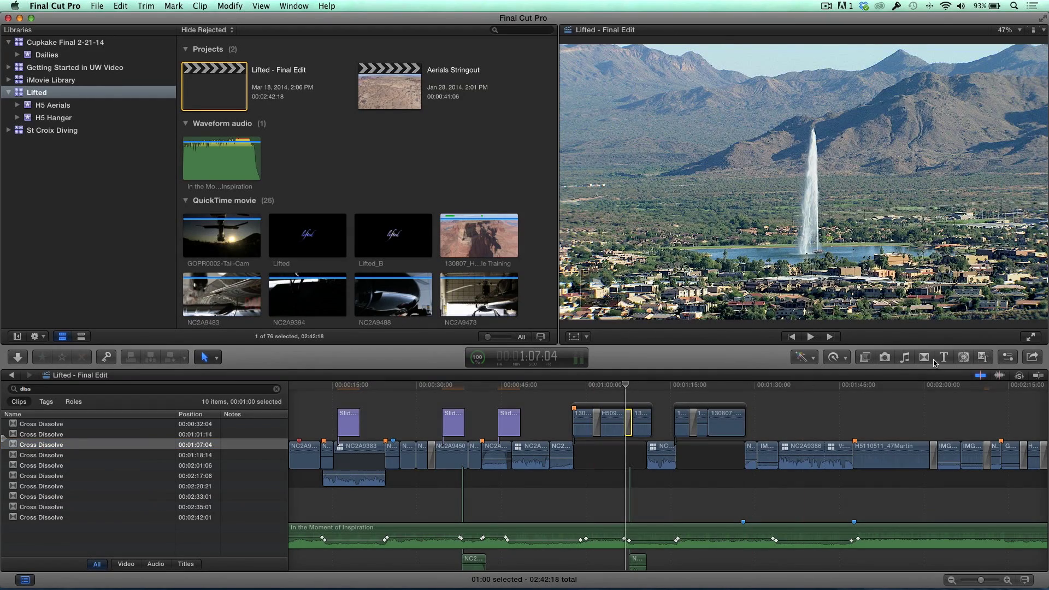
# - Replace the Cross Dissolve at 00:01:07:04 with the Circle transition and play it back
pyautogui.click(925, 358)
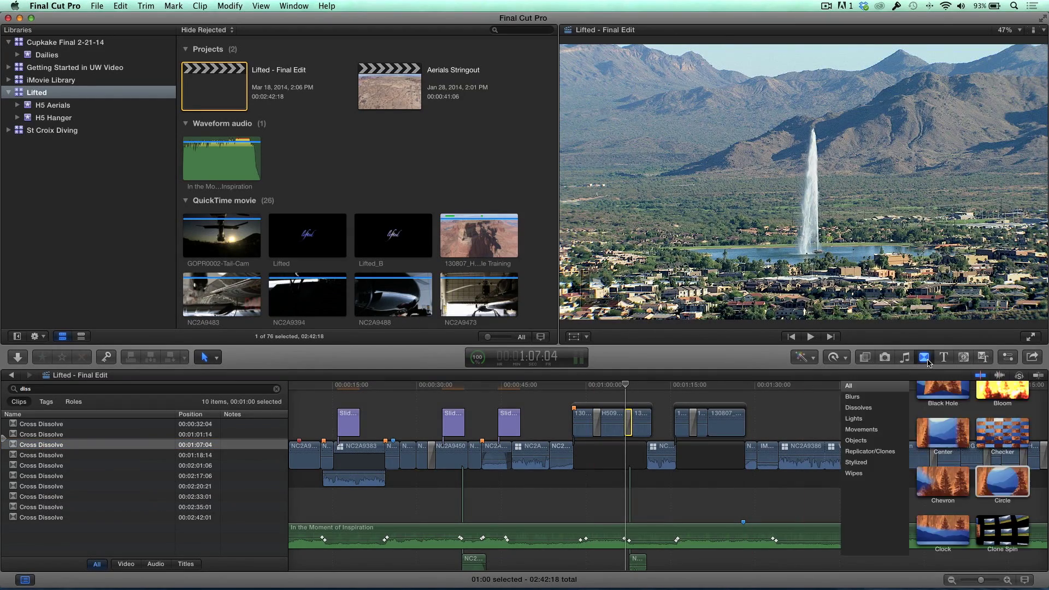
pyautogui.click(1009, 492)
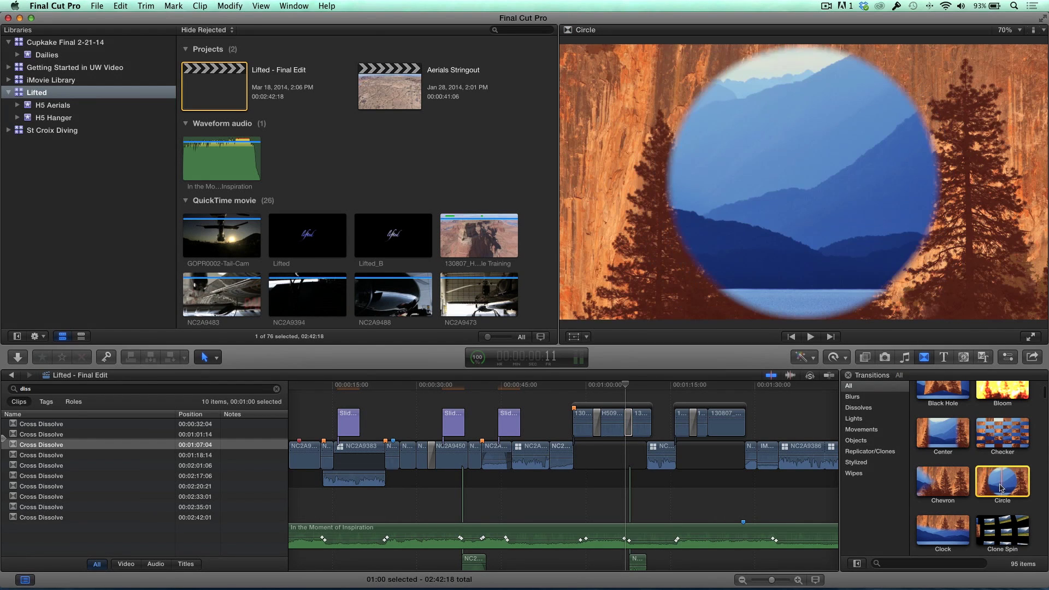
pyautogui.doubleClick(1001, 488)
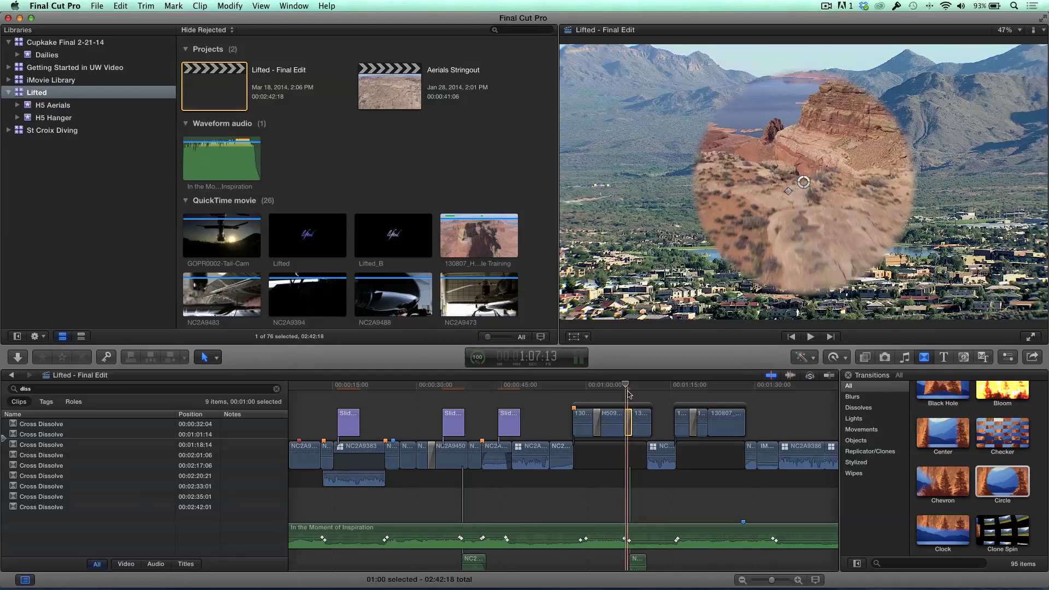
pyautogui.press('/')
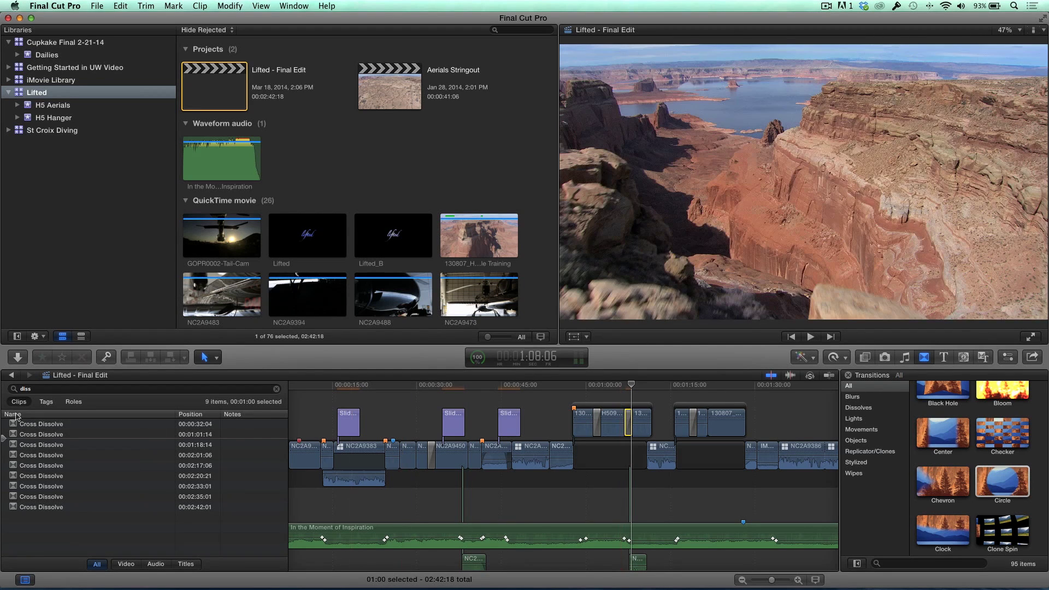
# - Filter the Timeline Index with 'ci' to list the Circle transitions at 00:01:07:04 and 00:02:10:19
pyautogui.click(36, 388)
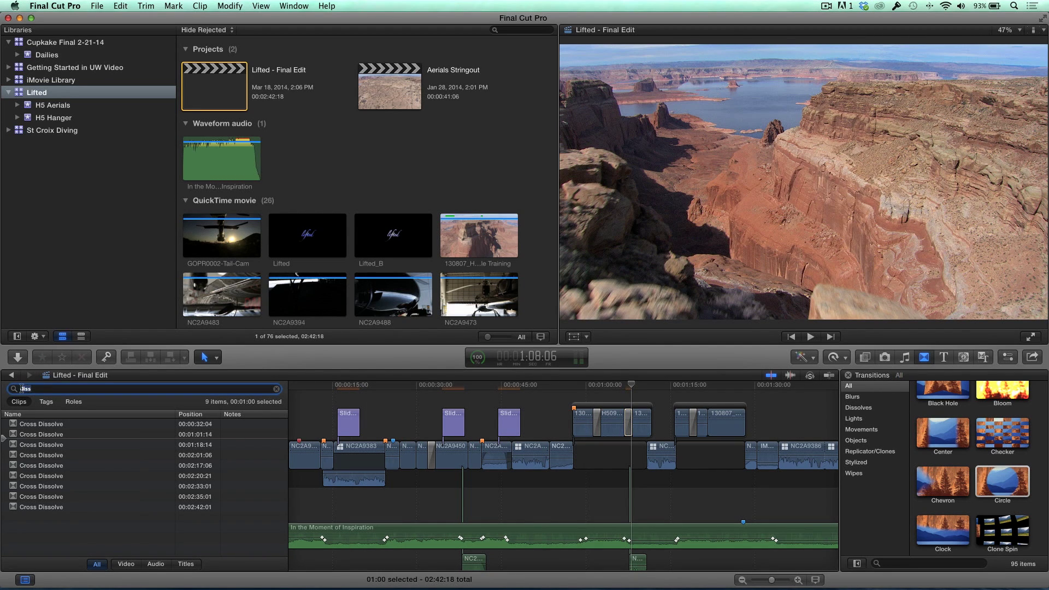
pyautogui.write('c')
pyautogui.write('i')
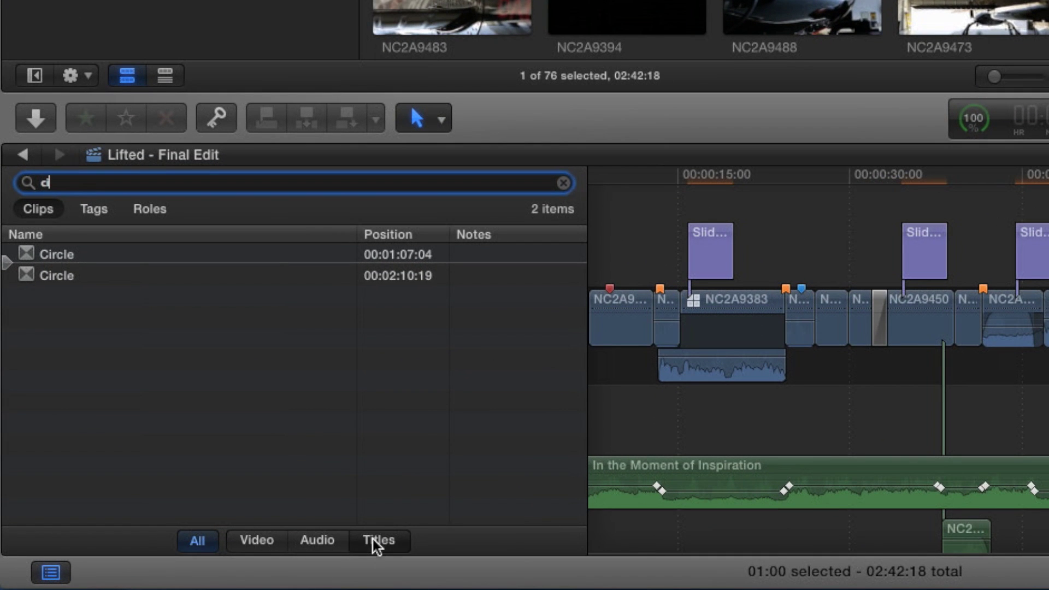
# - List only the four titles and play the Slide In lower third at 00:00:16:00
pyautogui.click(373, 538)
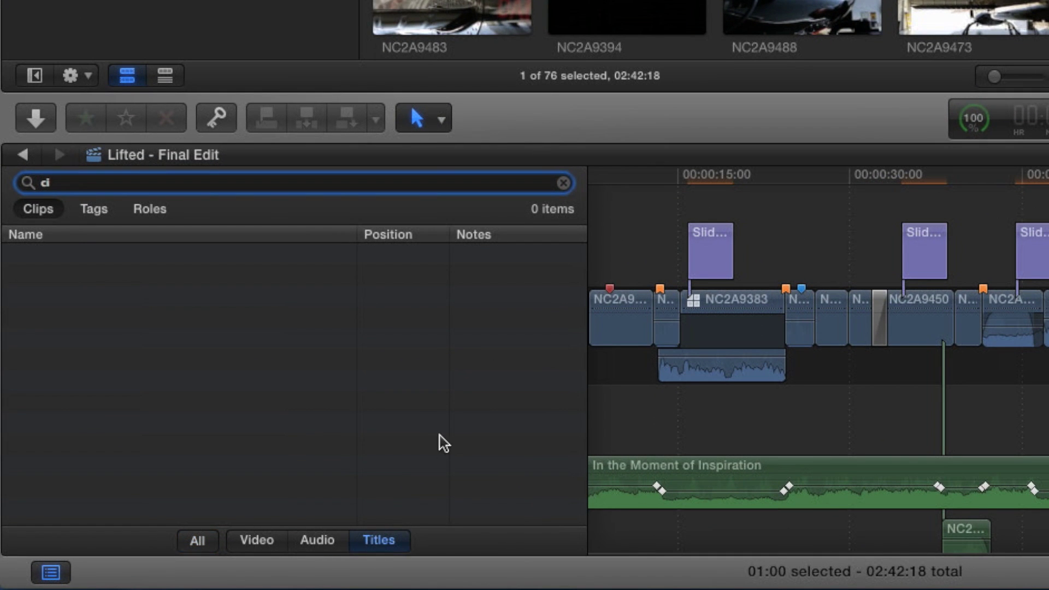
pyautogui.click(564, 183)
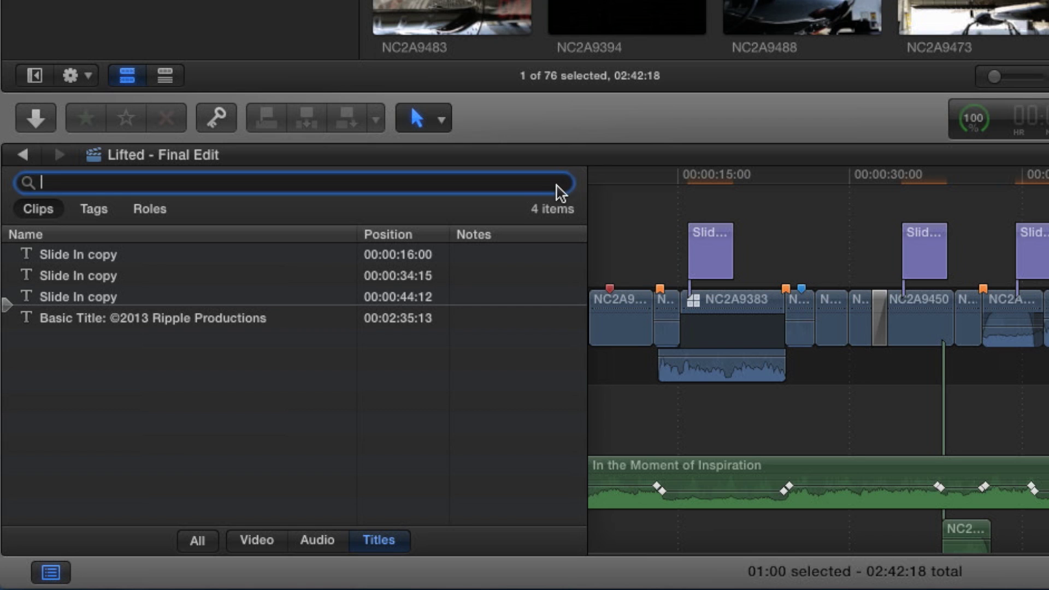
pyautogui.click(88, 260)
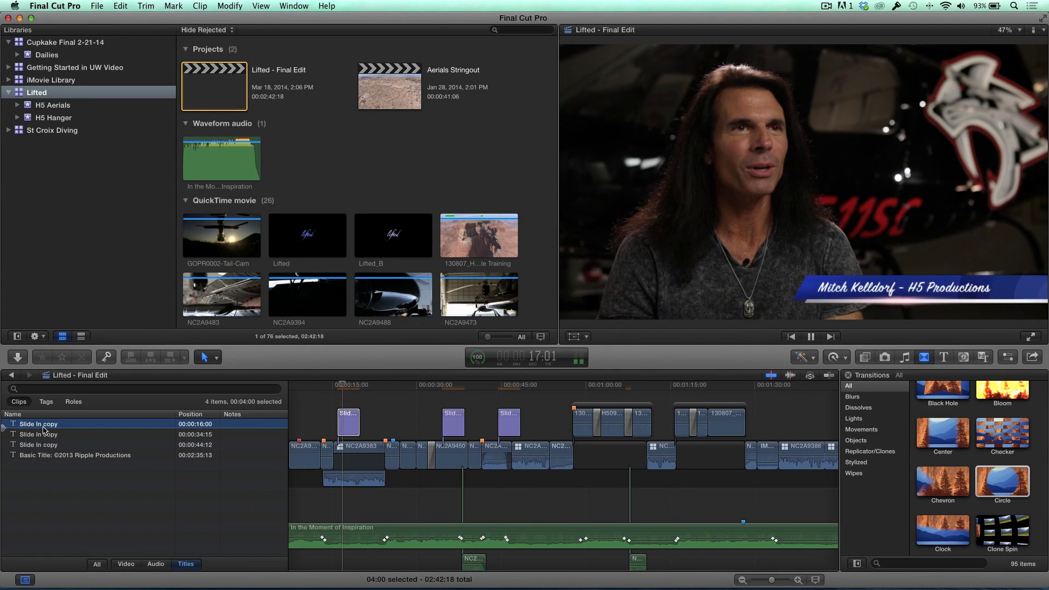
pyautogui.press('space')
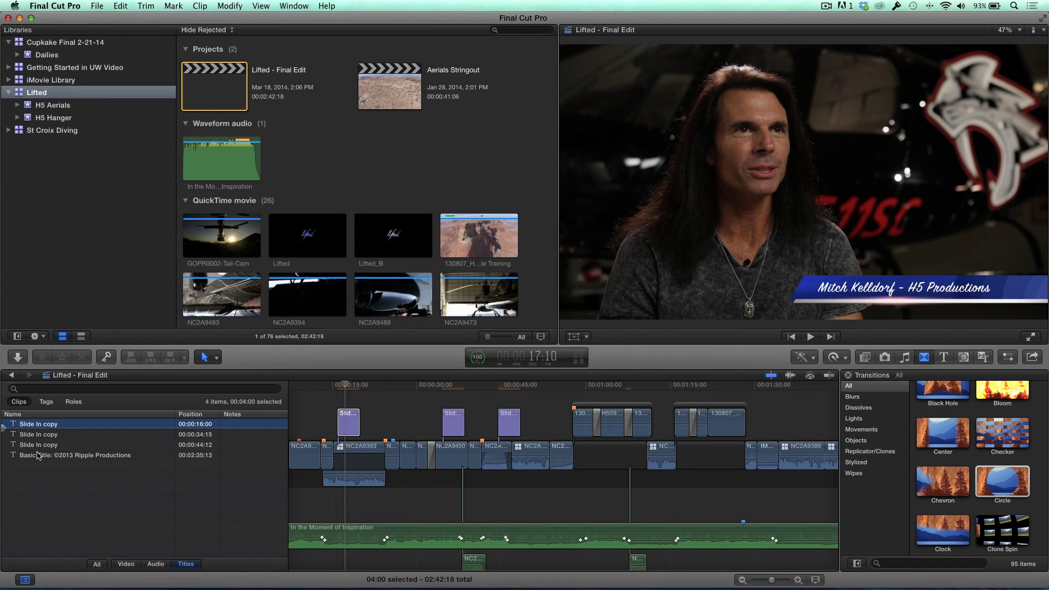
pyautogui.click(38, 456)
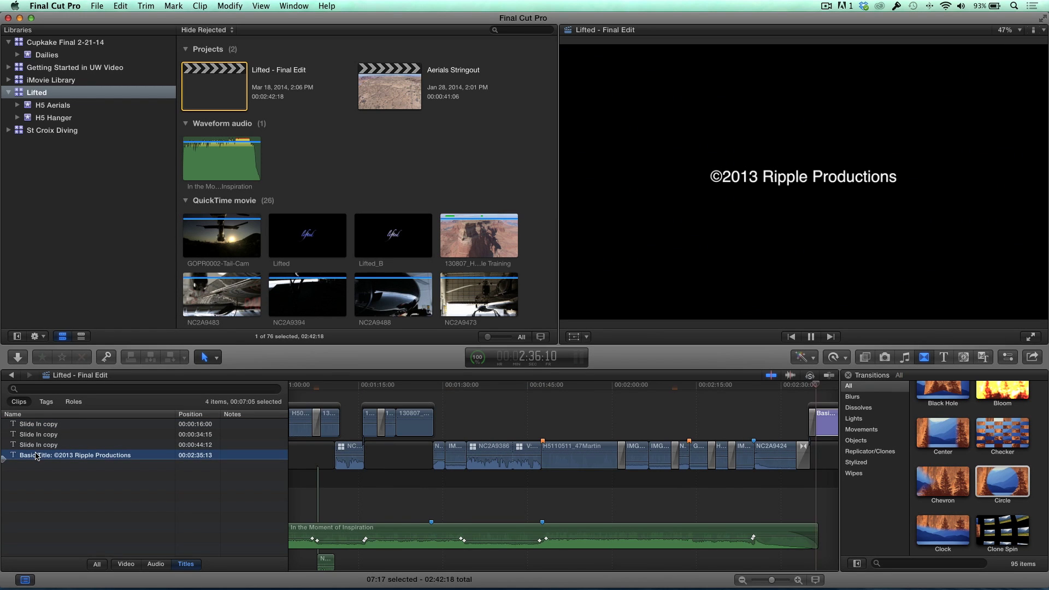
pyautogui.click(38, 425)
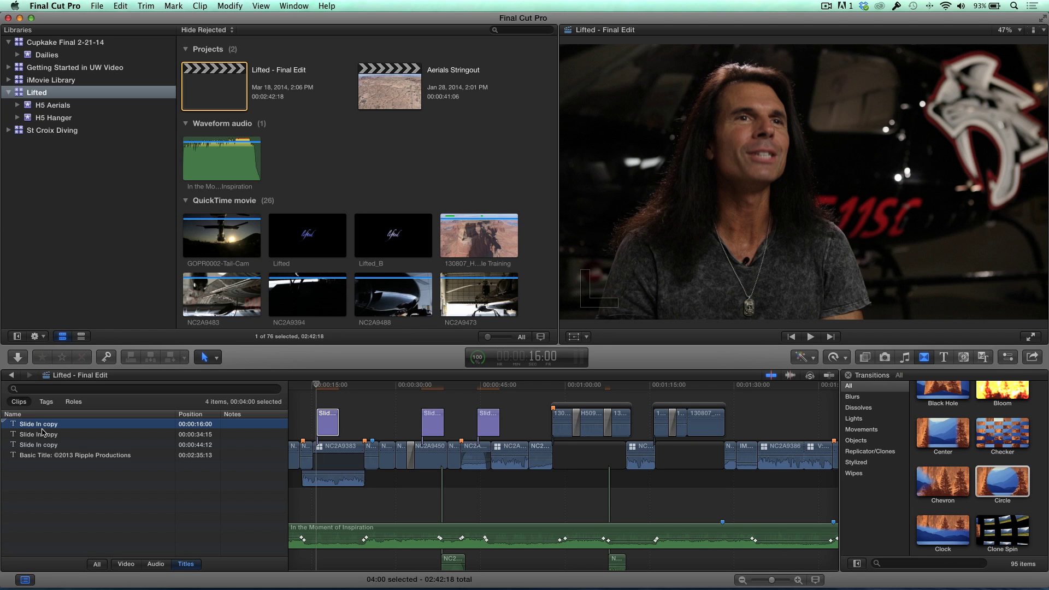
pyautogui.press('space')
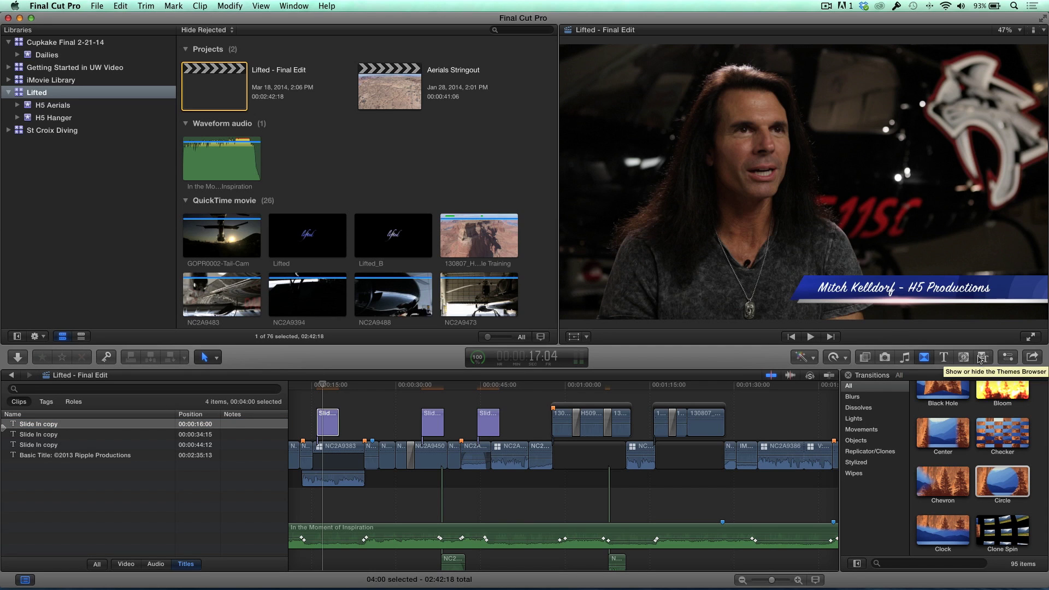
# - Show the Themes browser's News titles and select the Slide In theme
pyautogui.click(984, 358)
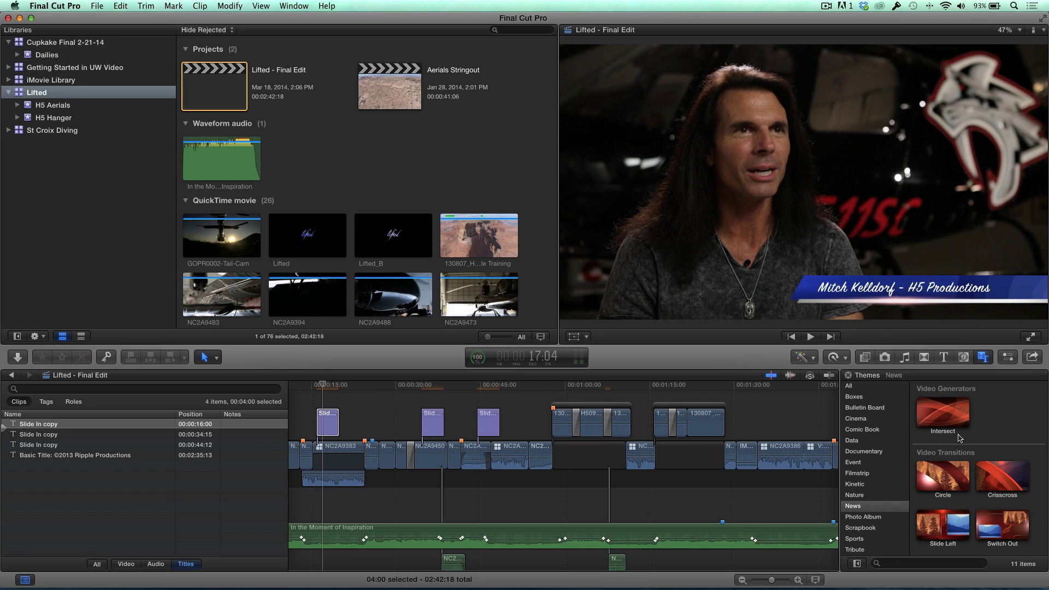
pyautogui.scroll(-5, 959, 468)
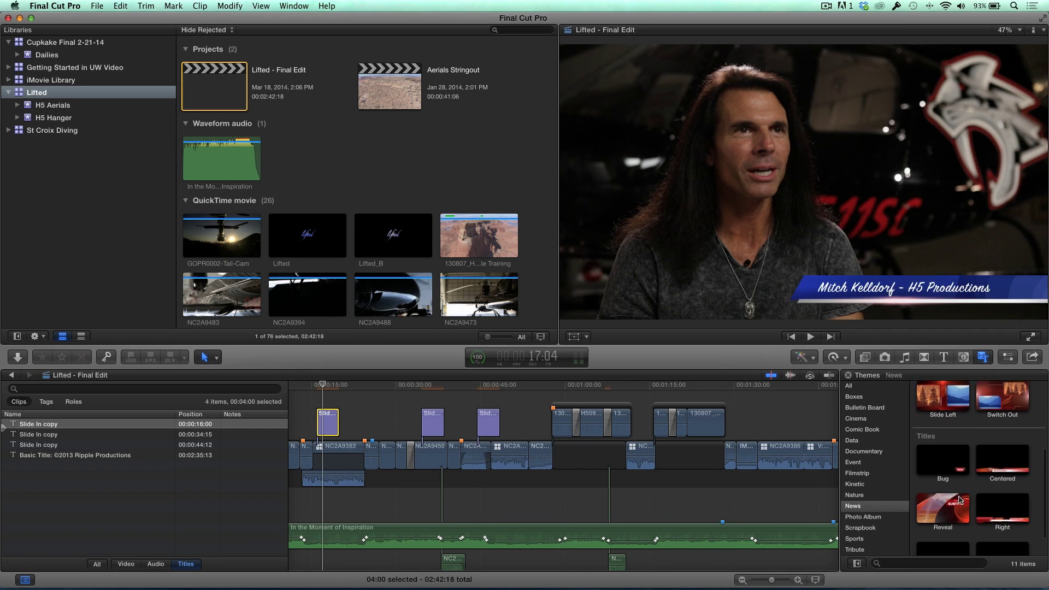
pyautogui.scroll(-2, 960, 499)
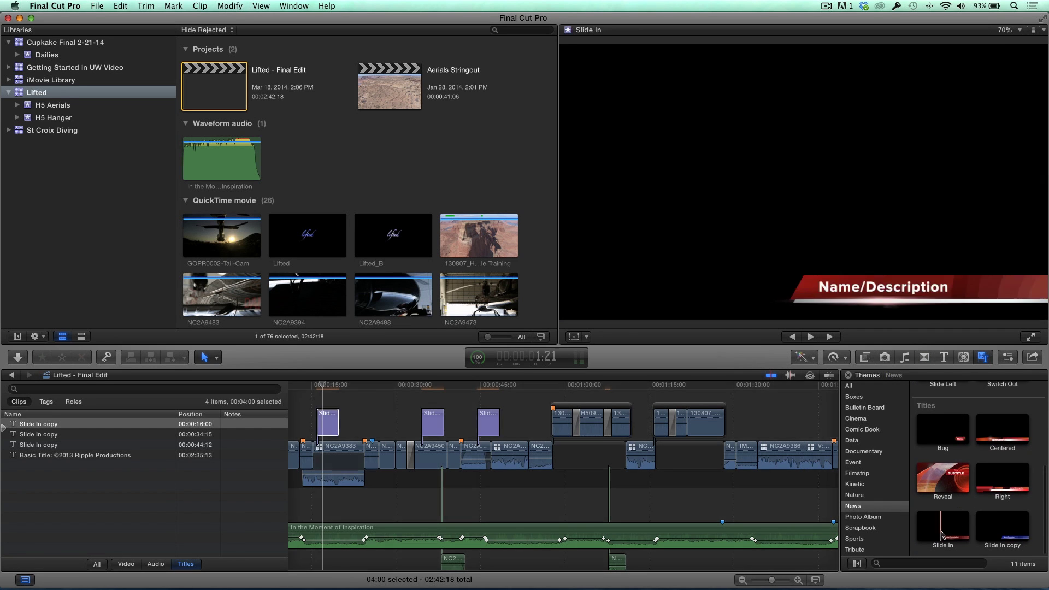
pyautogui.click(943, 532)
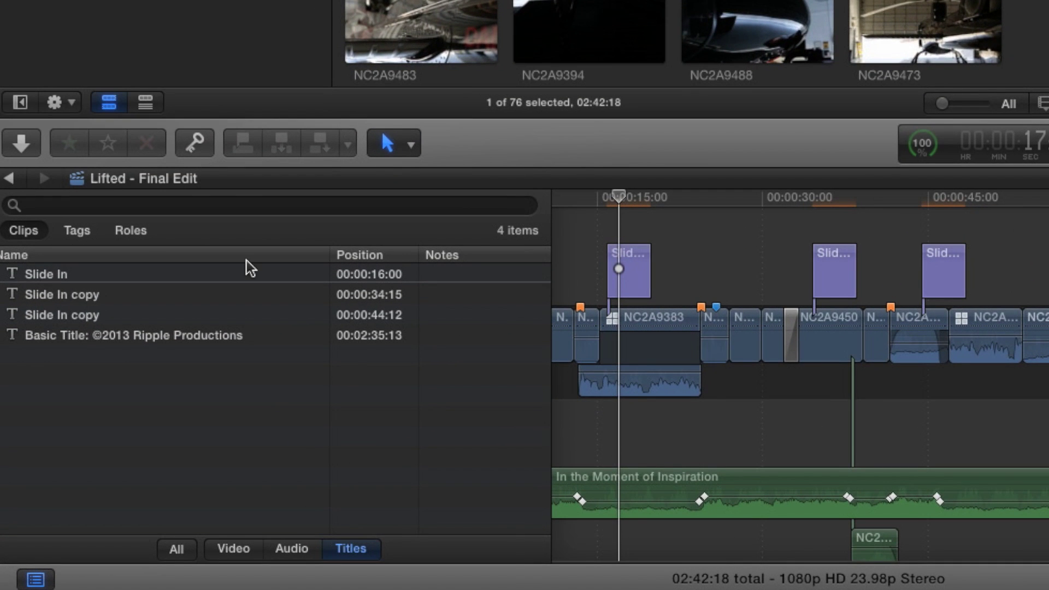
# - List keyword tags and jump to keywords at 00:00:07:09, 00:00:12:23 and 00:00:27:02
pyautogui.click(85, 233)
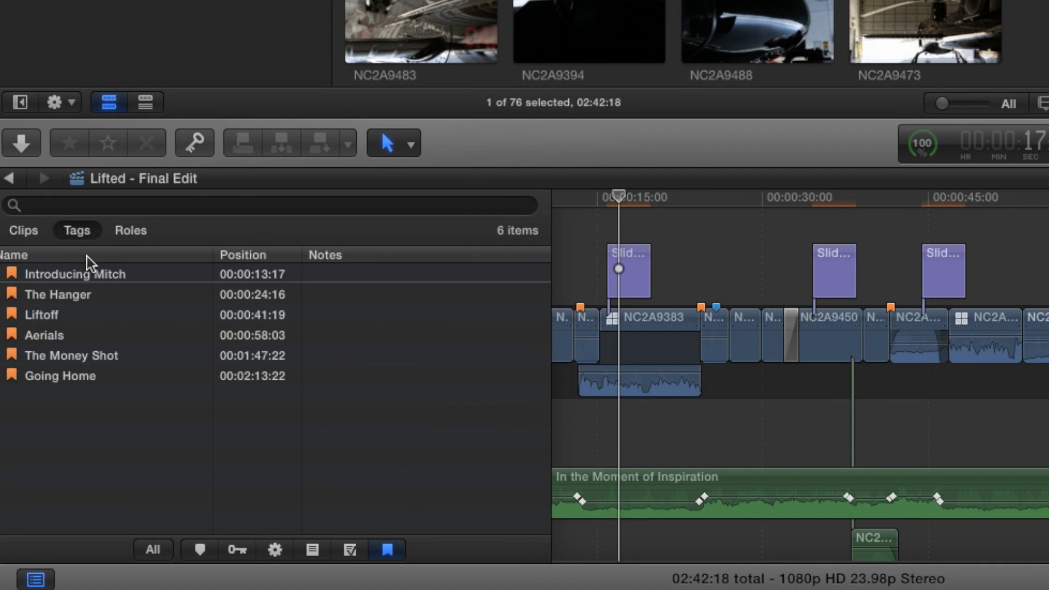
pyautogui.click(234, 550)
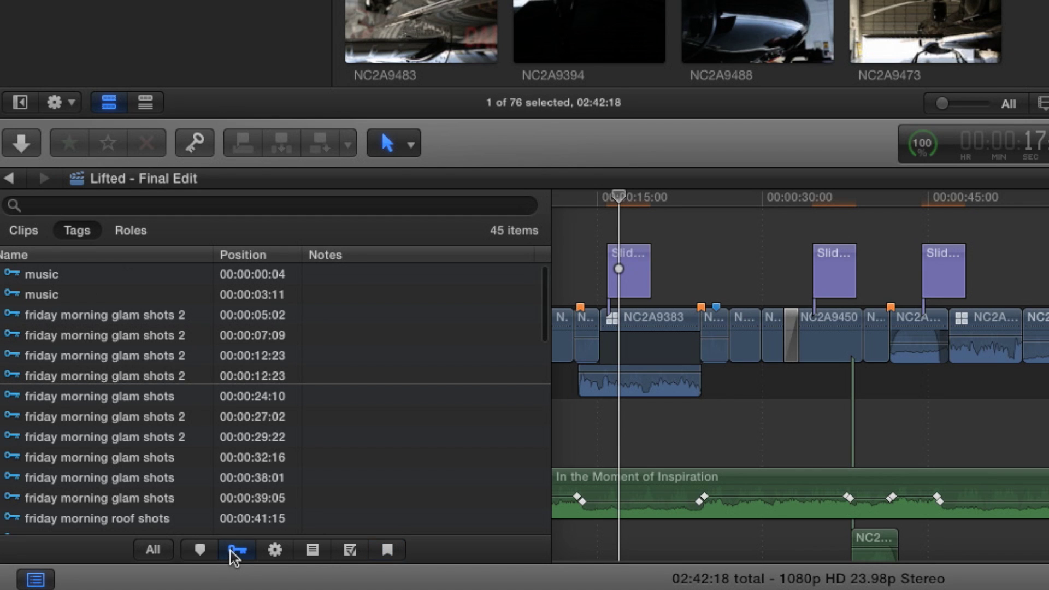
pyautogui.click(136, 327)
pyautogui.click(121, 351)
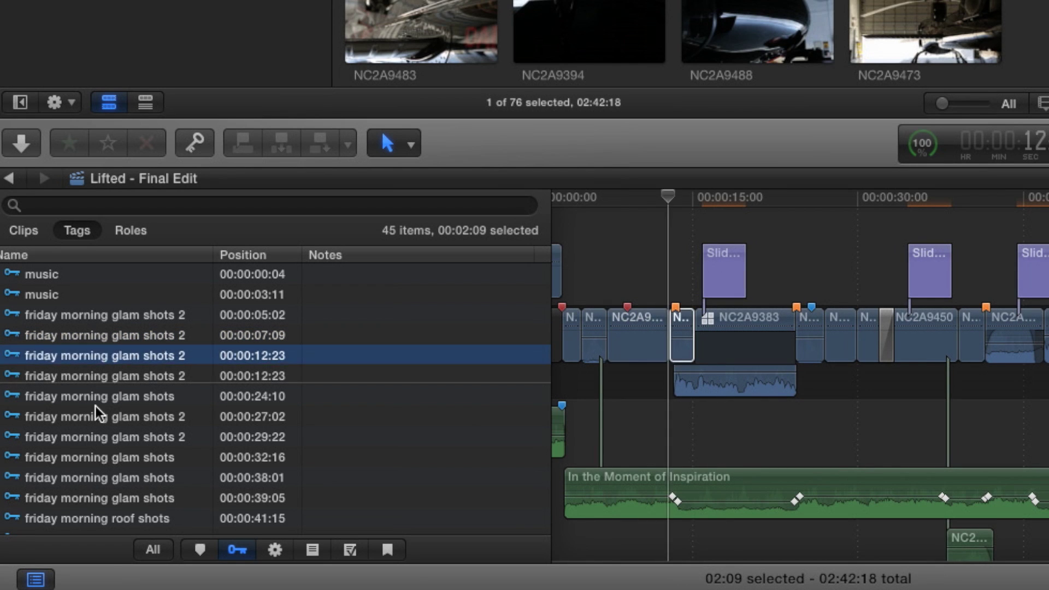
pyautogui.click(96, 410)
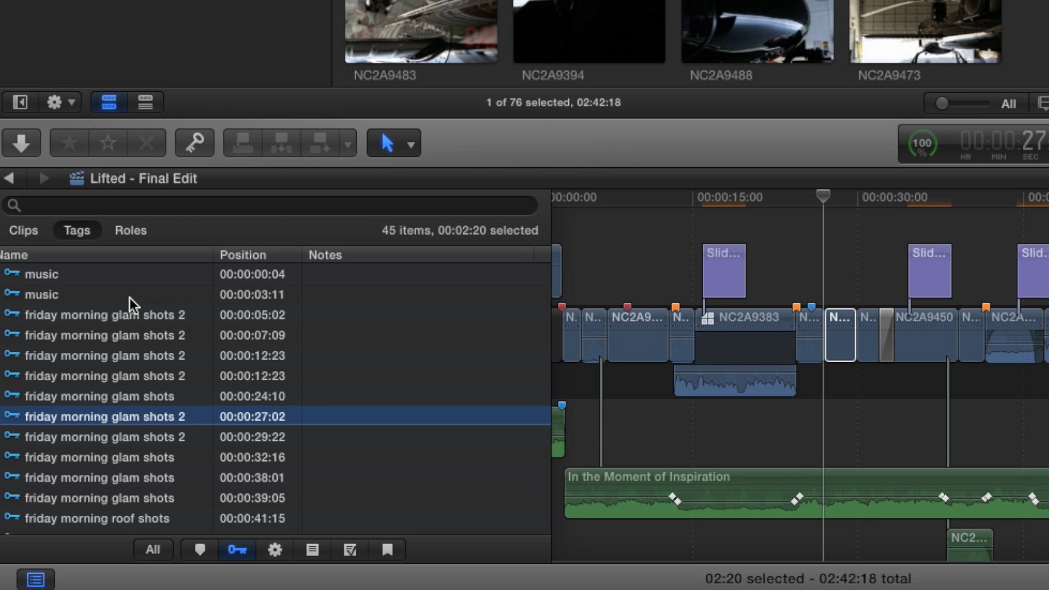
# - Search keywords for 'mount', visit all four mcdowell mountains keywords, and play from the last
pyautogui.click(104, 207)
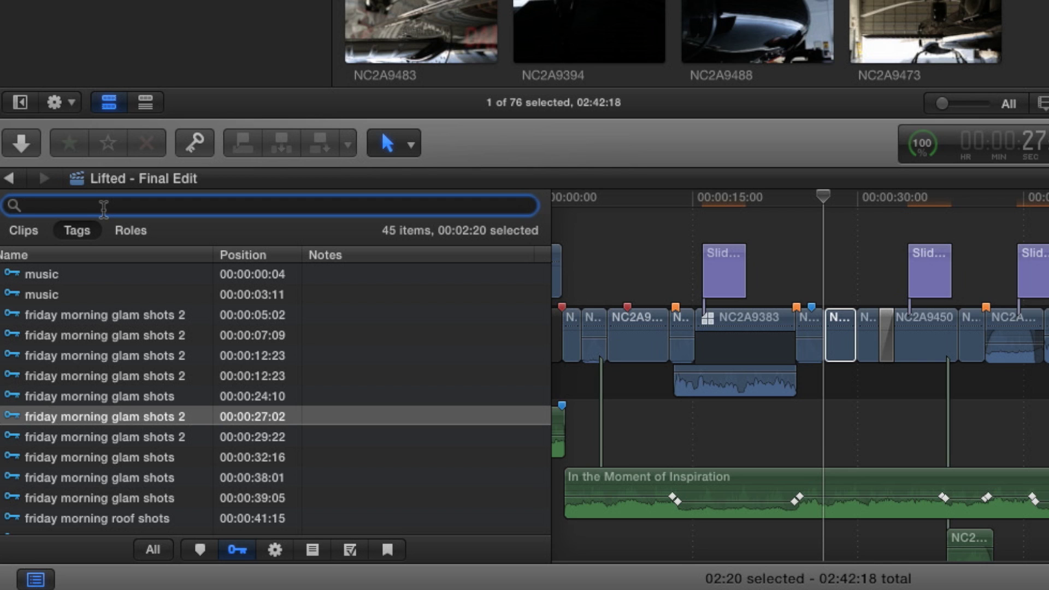
pyautogui.write('mou')
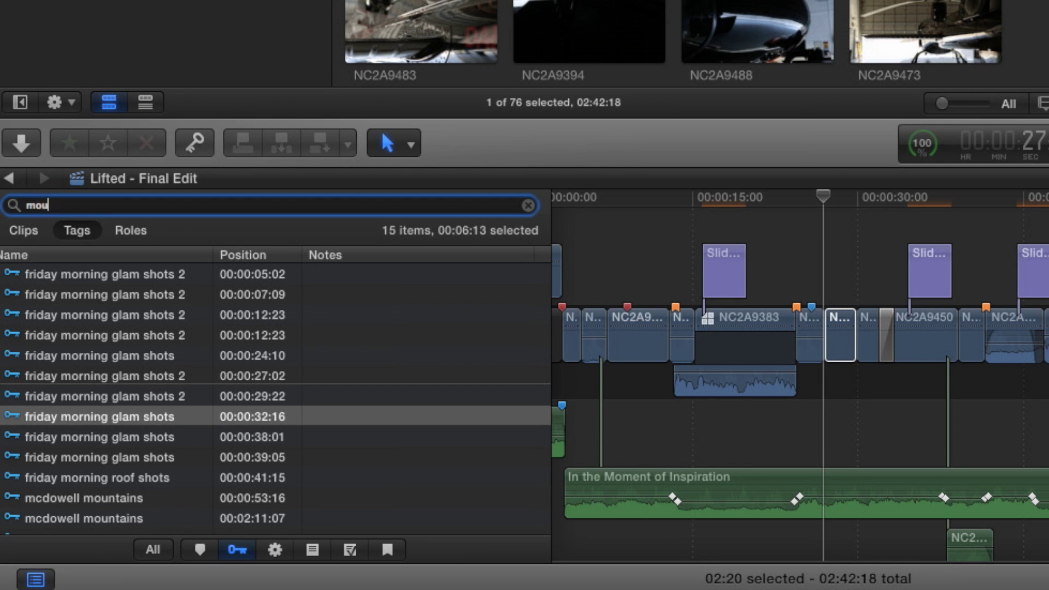
pyautogui.write('nt')
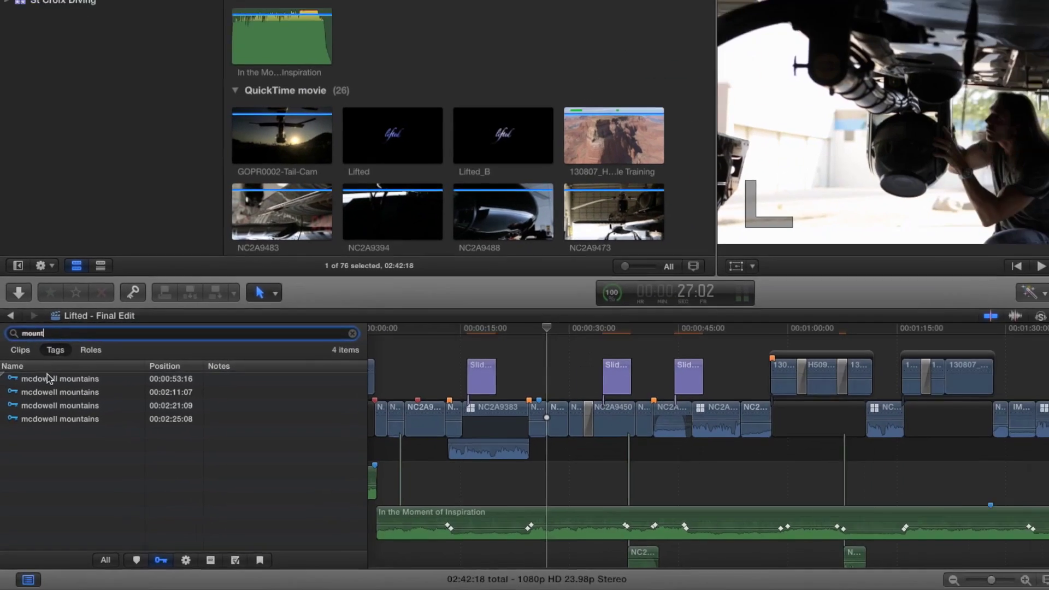
pyautogui.click(84, 274)
pyautogui.click(41, 435)
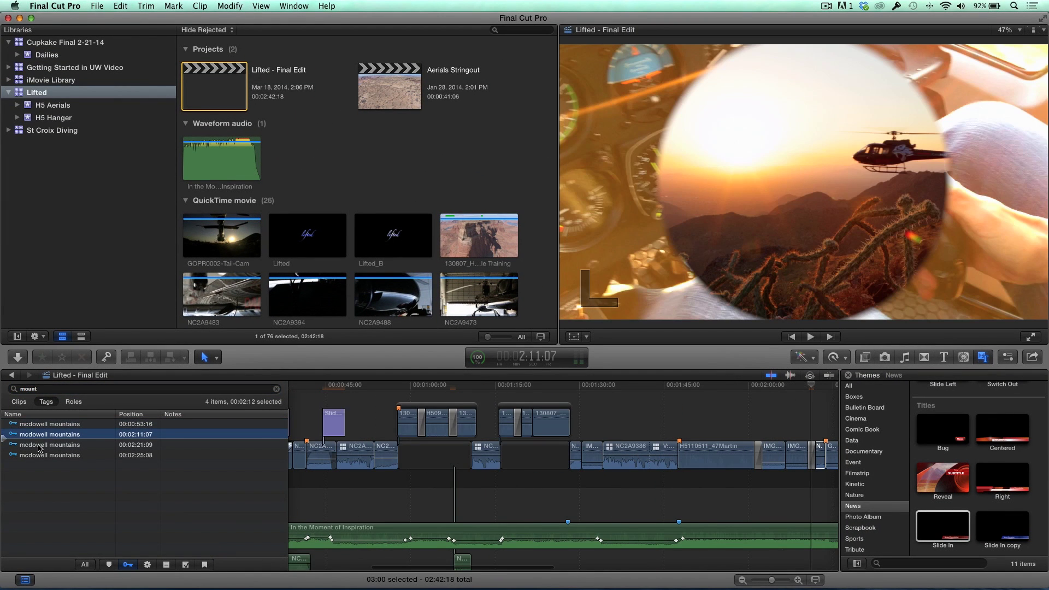
pyautogui.click(40, 445)
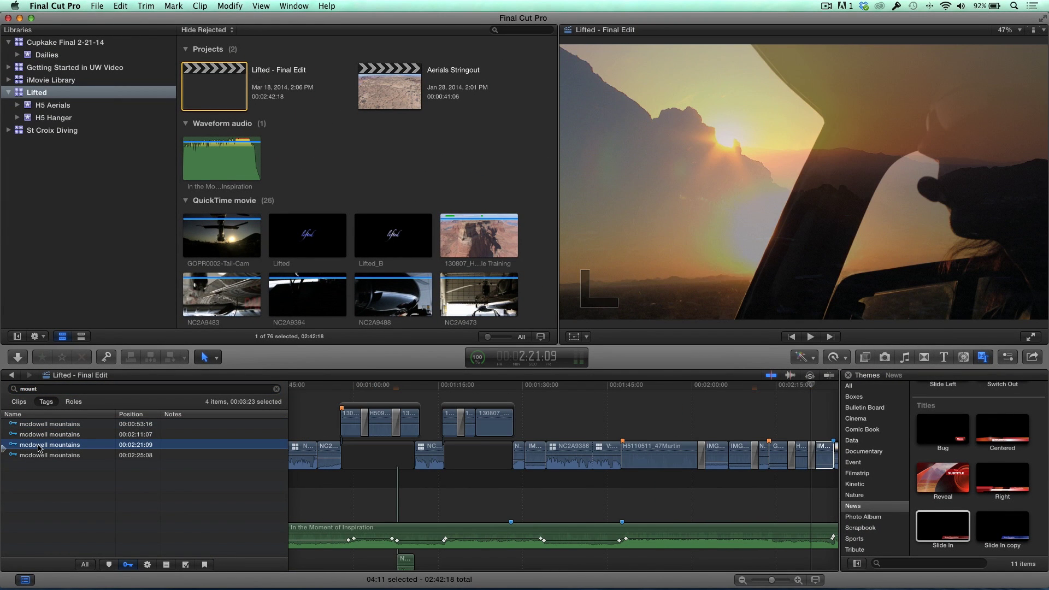
pyautogui.click(37, 457)
pyautogui.press('space')
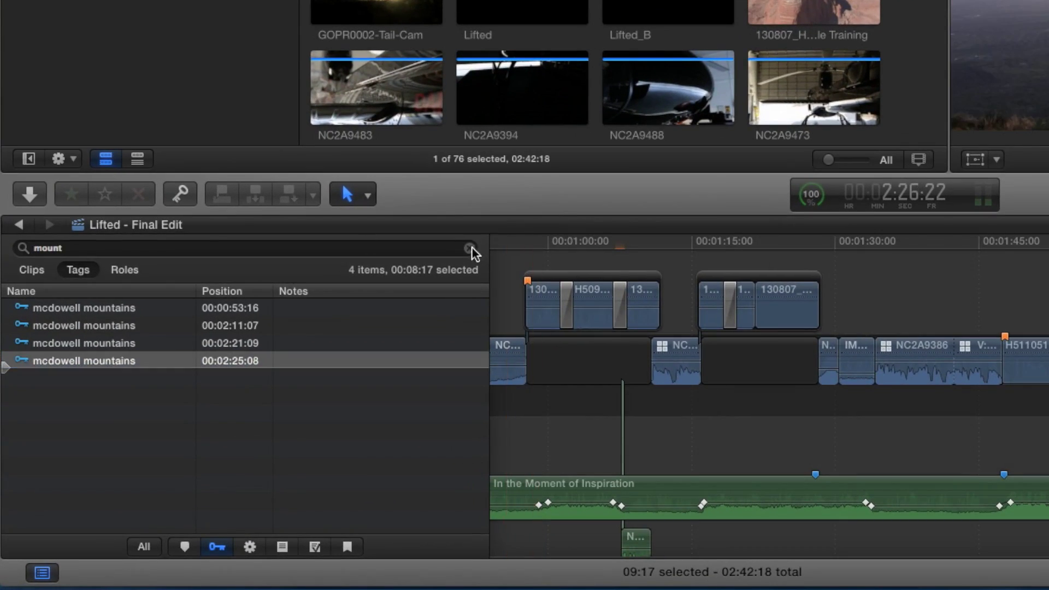
# - Jump to the iphone footage and gopro prores keywords, play, then list all 45 keywords
pyautogui.click(470, 248)
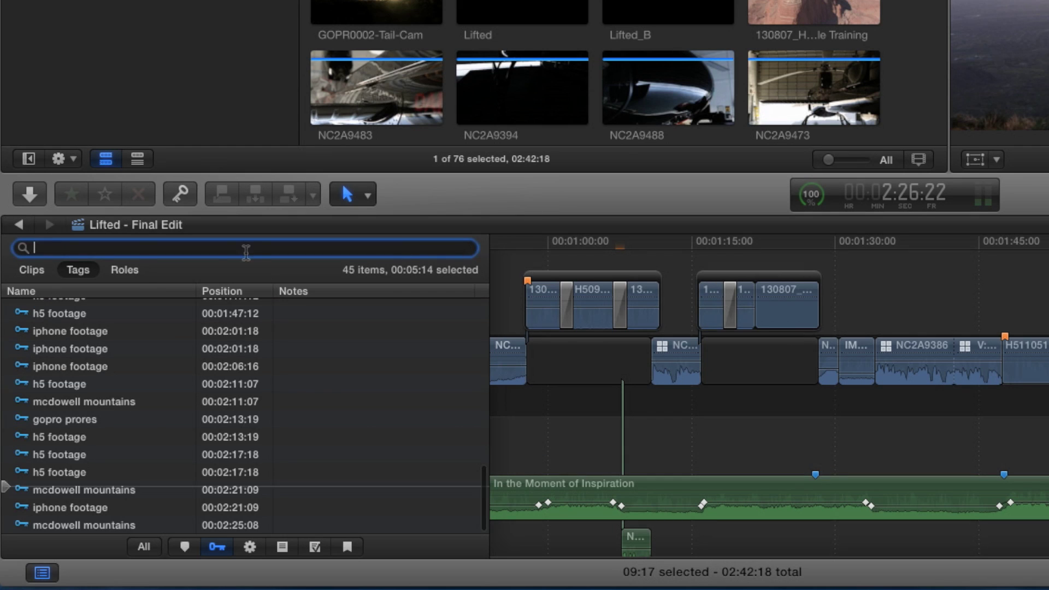
pyautogui.write('iphon')
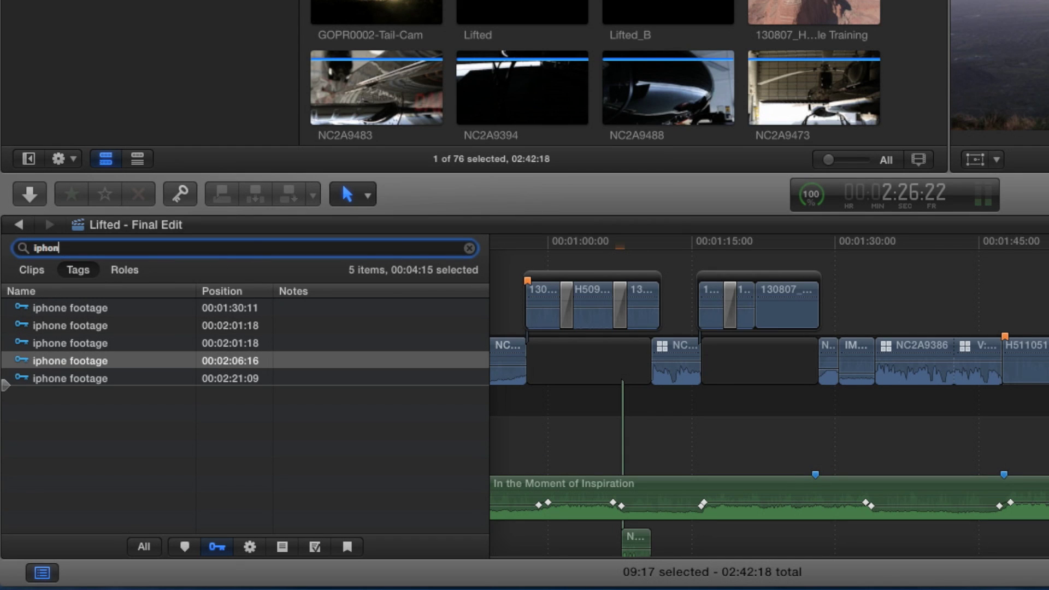
pyautogui.click(75, 310)
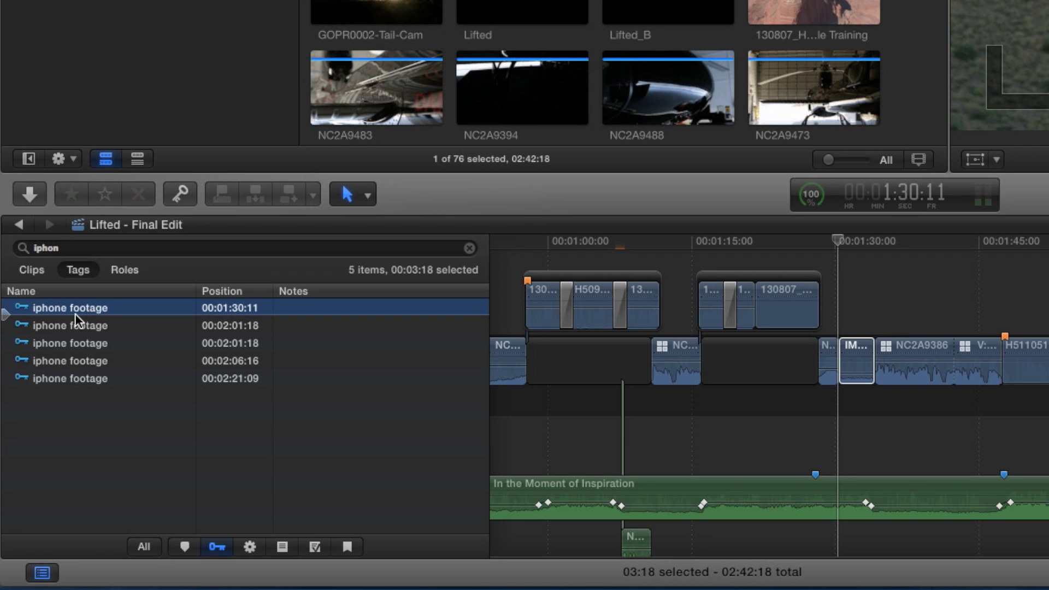
pyautogui.tripleClick(91, 247)
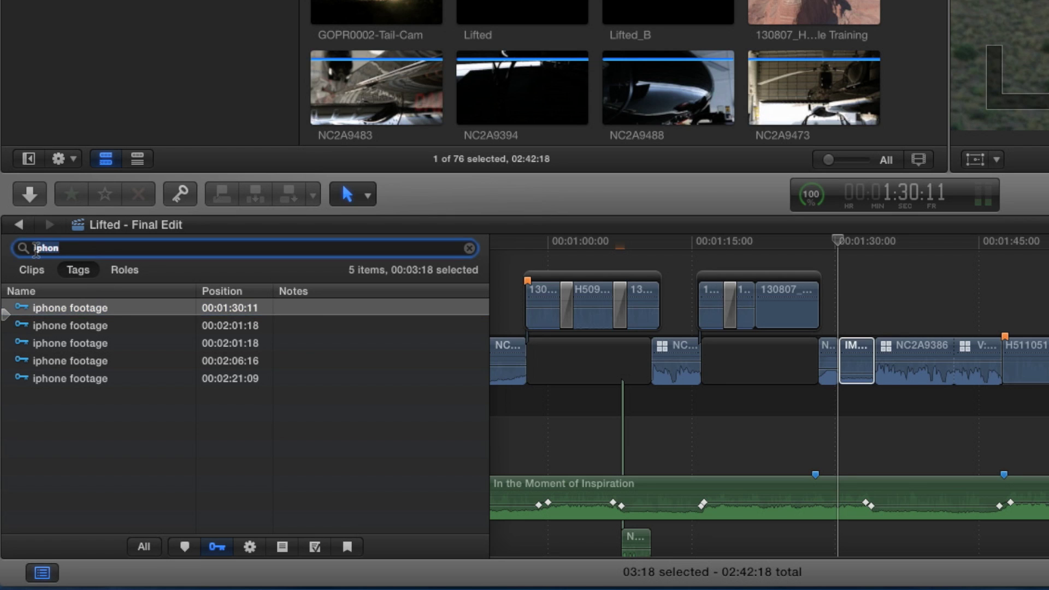
pyautogui.write('gopro')
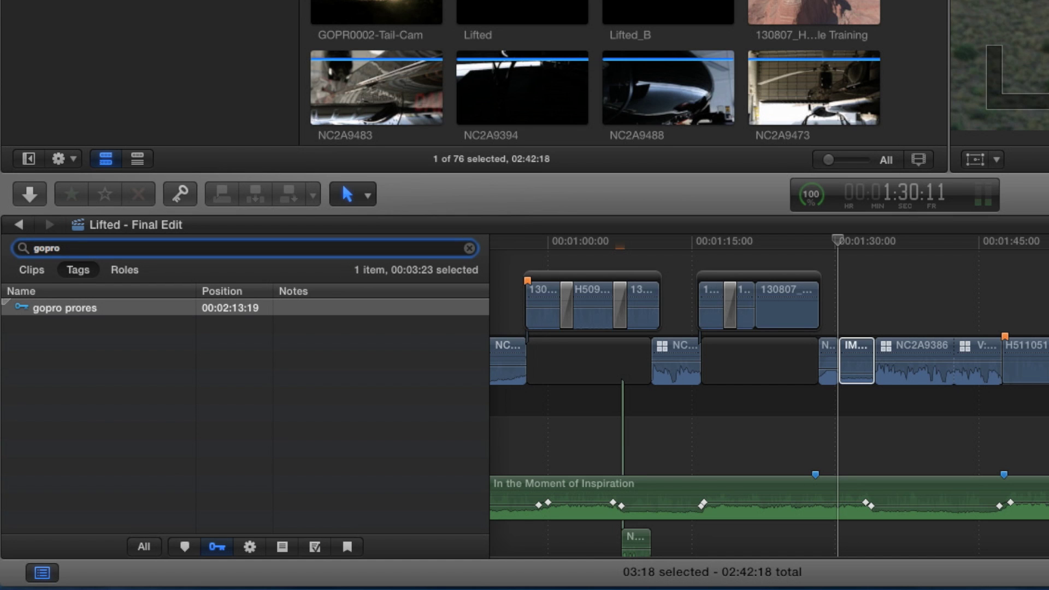
pyautogui.click(67, 306)
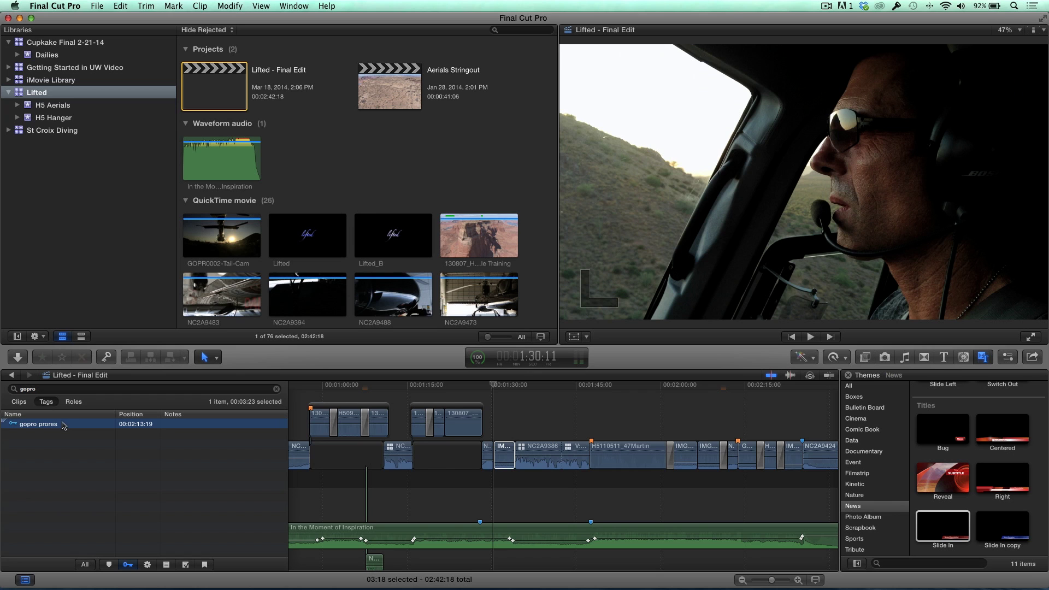
pyautogui.press('space')
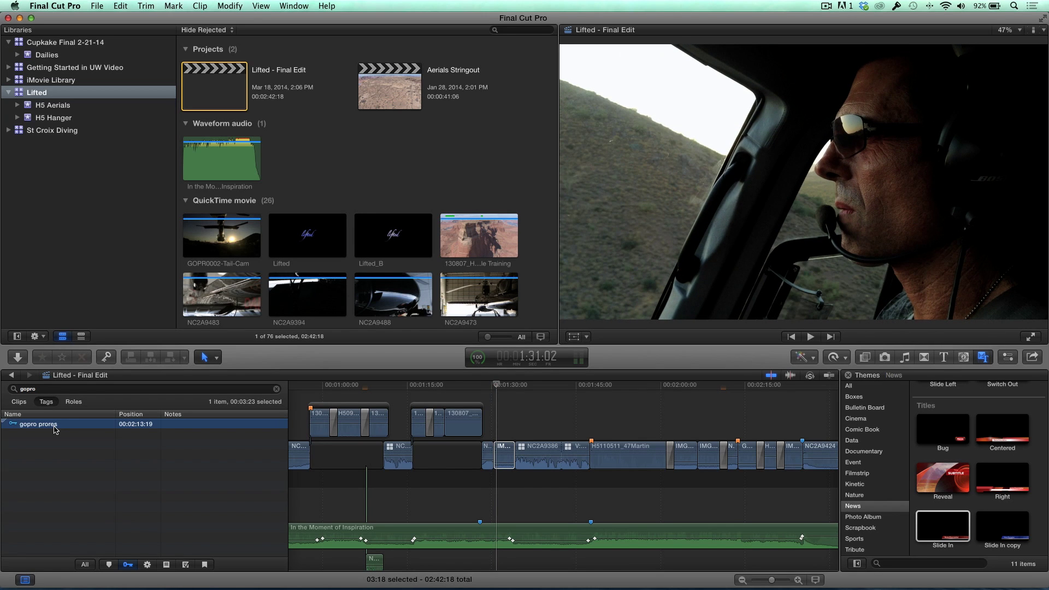
pyautogui.click(277, 389)
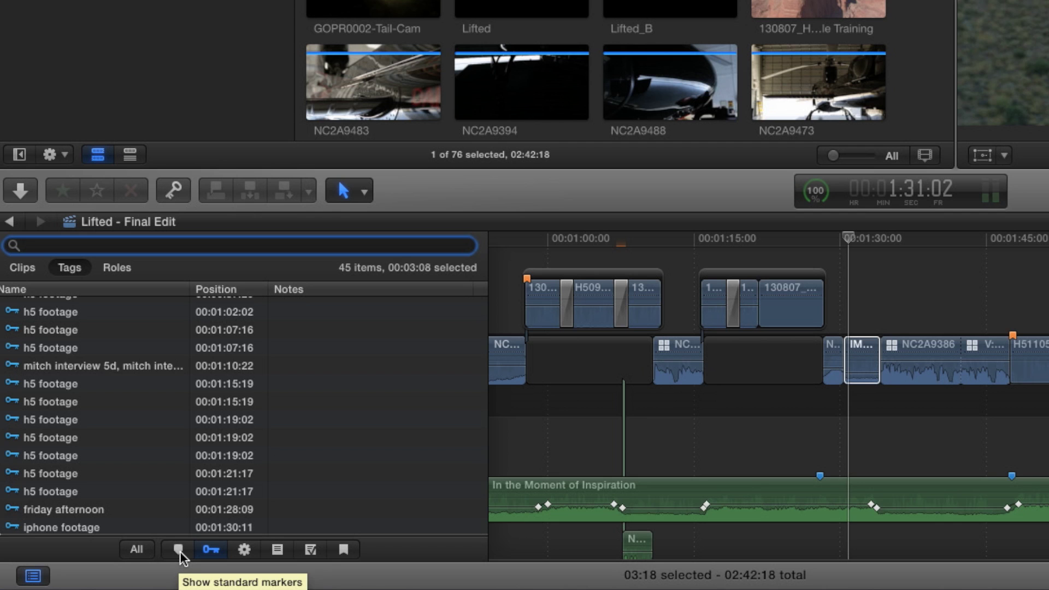
# - List standard markers and jump among Markers 1, 3, 4 and 6, ending at Marker 4
pyautogui.click(179, 550)
pyautogui.click(72, 325)
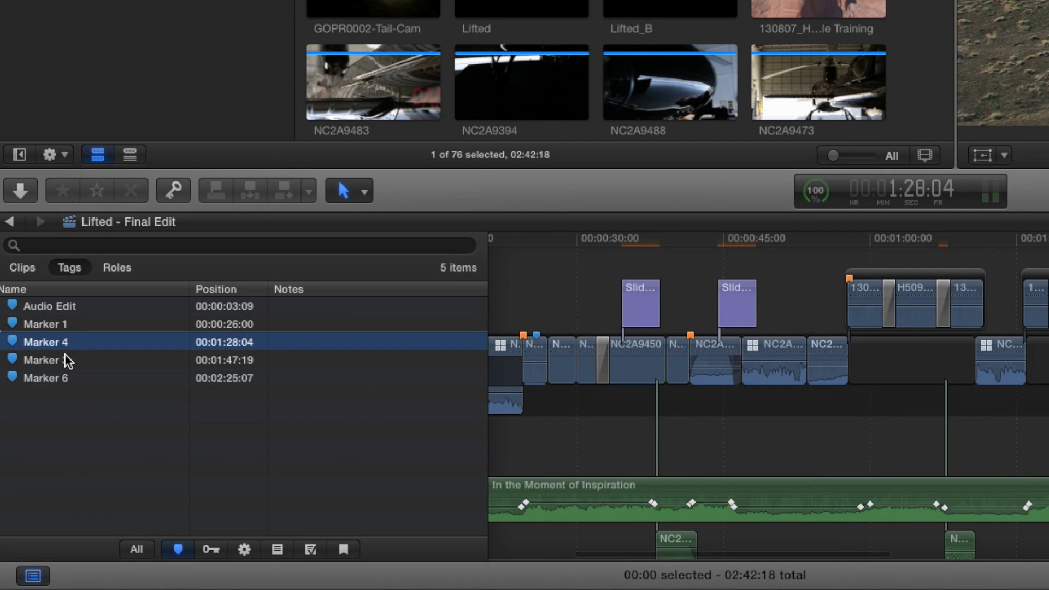
pyautogui.click(65, 358)
pyautogui.click(63, 378)
pyautogui.click(64, 360)
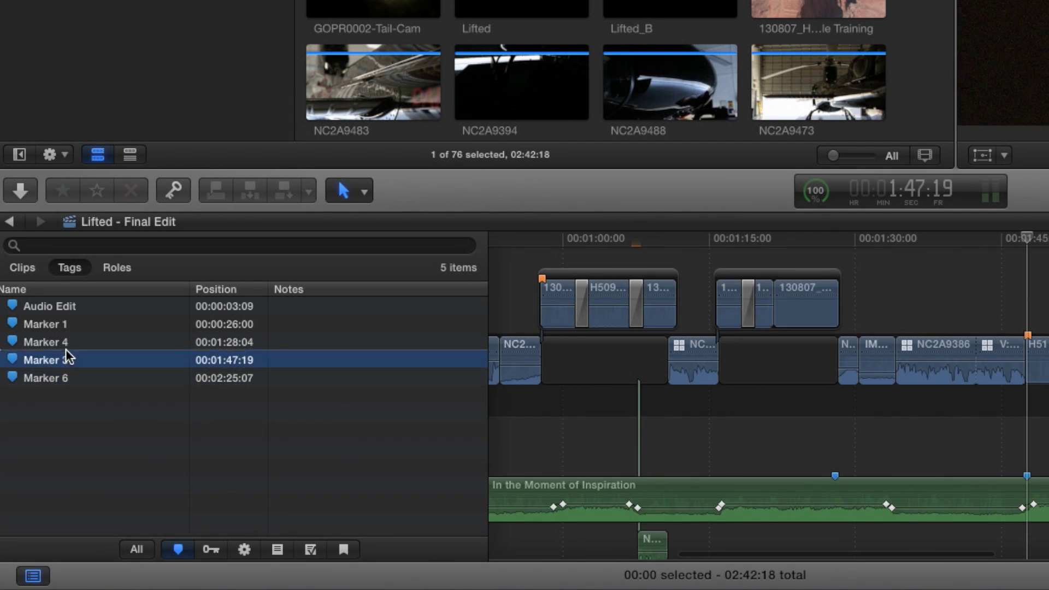
pyautogui.click(66, 325)
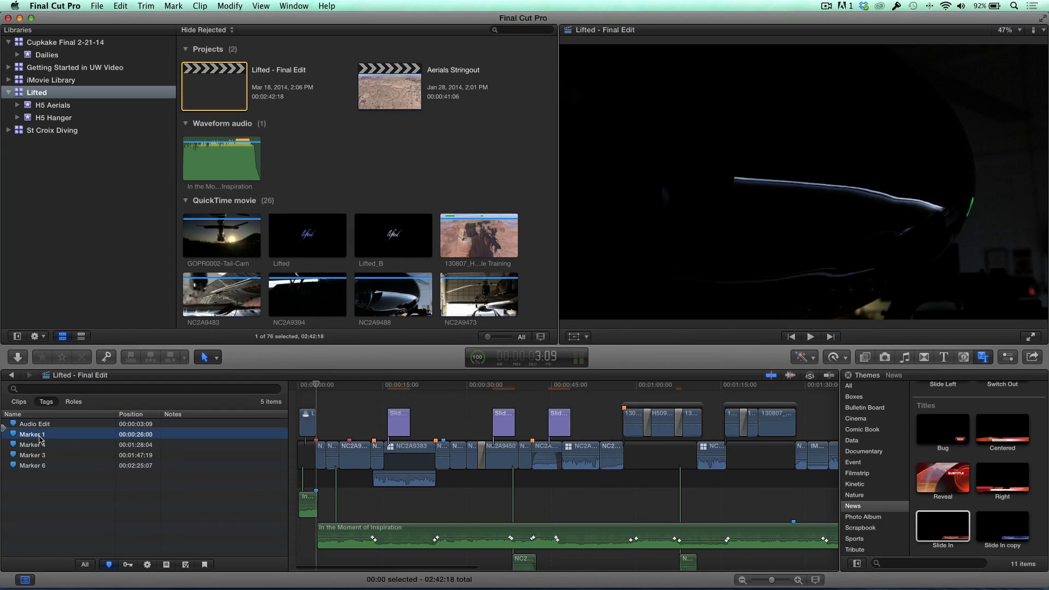
pyautogui.click(39, 445)
pyautogui.click(39, 456)
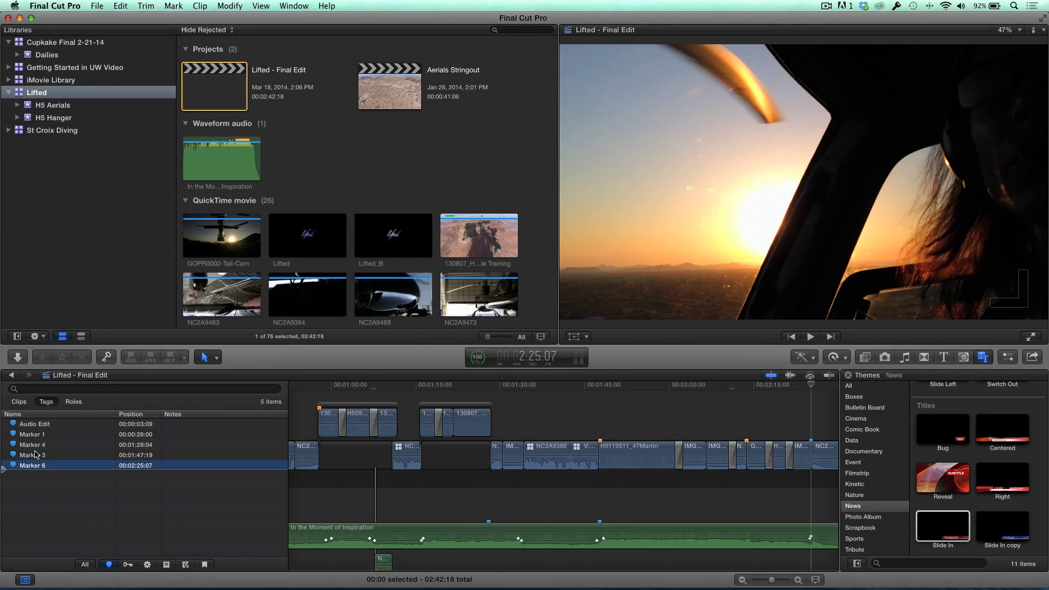
pyautogui.click(41, 444)
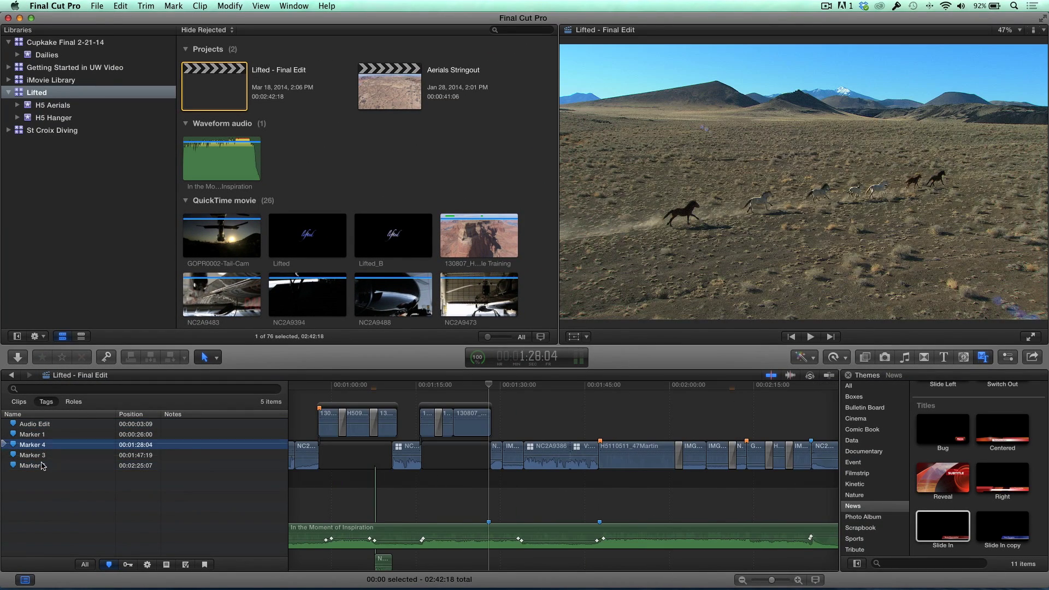
# - Filter to to-do markers and jump to Reverse, then Retime
pyautogui.click(167, 565)
pyautogui.click(39, 425)
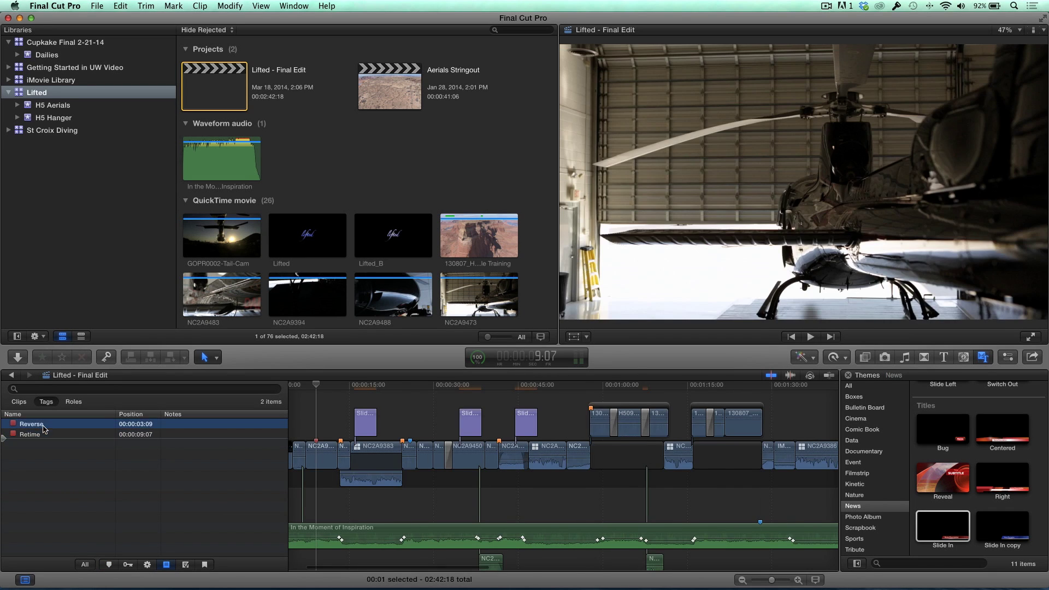
pyautogui.click(38, 425)
pyautogui.click(44, 425)
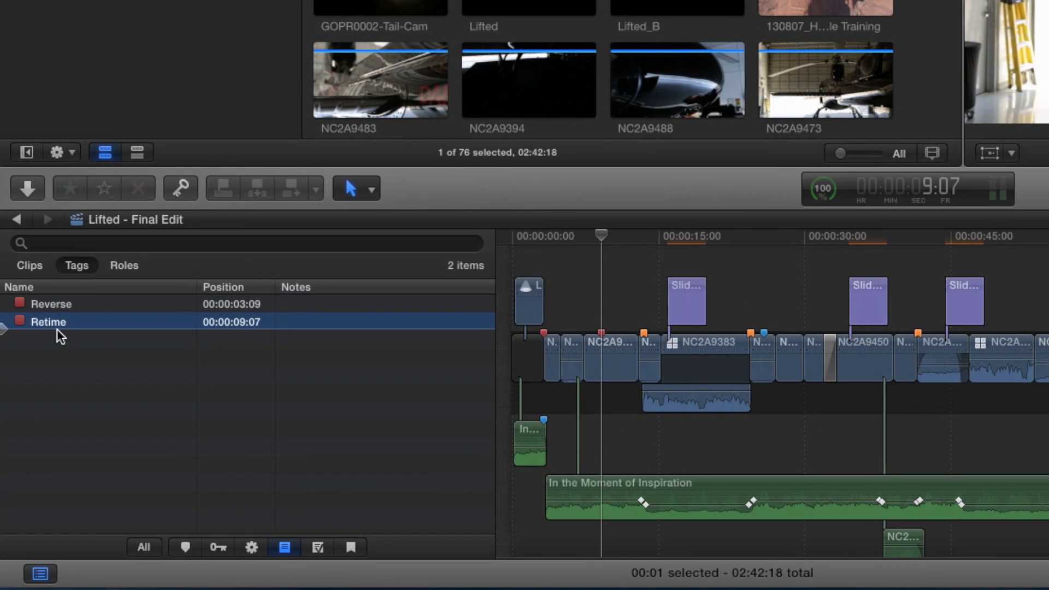
# - List the six chapter markers, visit Introducing Mitch through Going Home, and end at The Hanger
pyautogui.click(351, 547)
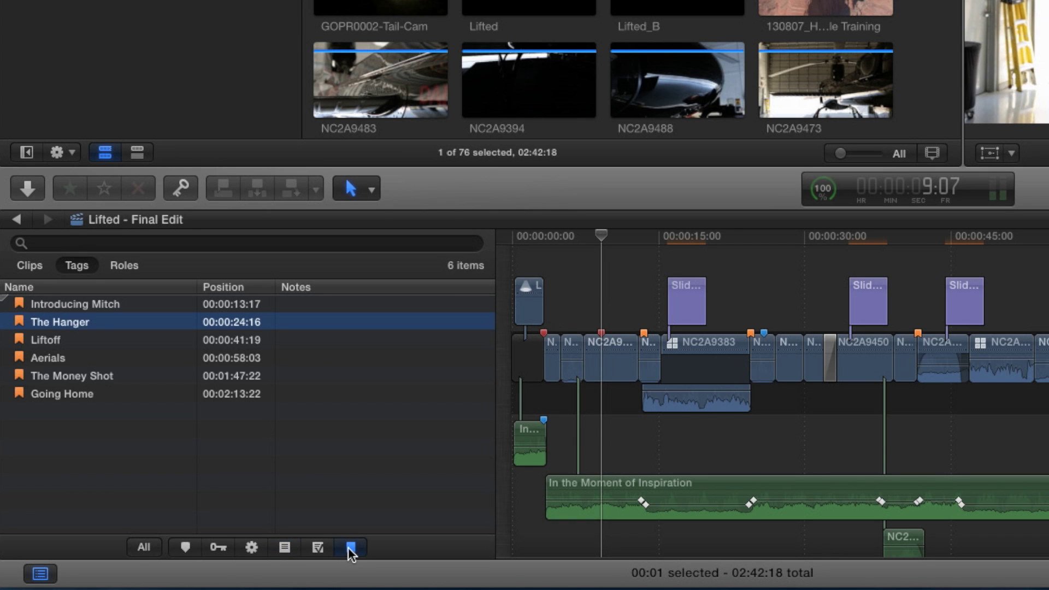
pyautogui.click(86, 304)
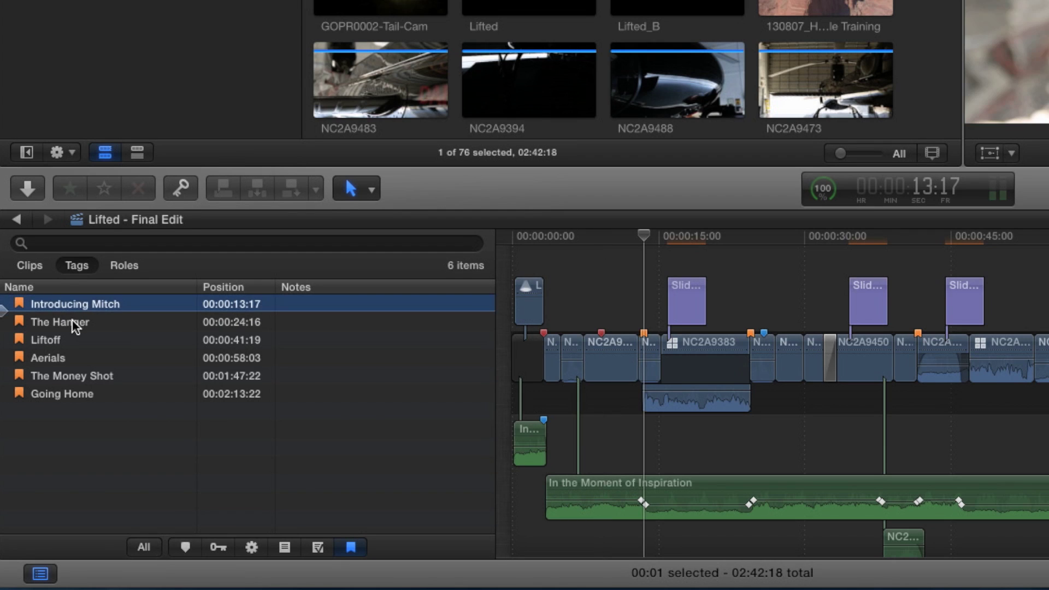
pyautogui.click(74, 322)
pyautogui.click(60, 340)
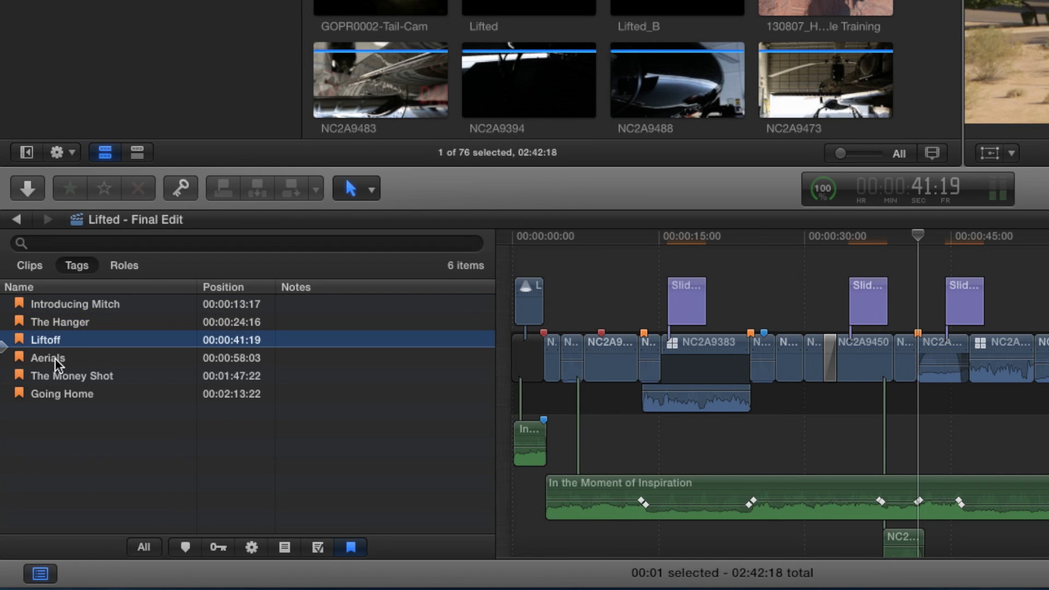
pyautogui.click(54, 358)
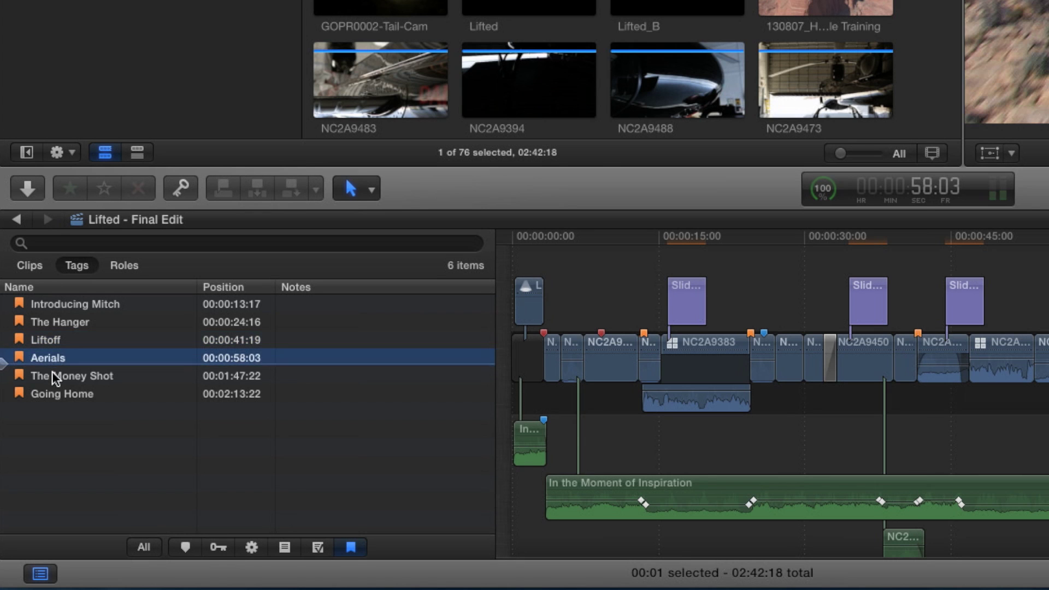
pyautogui.click(52, 377)
pyautogui.click(47, 395)
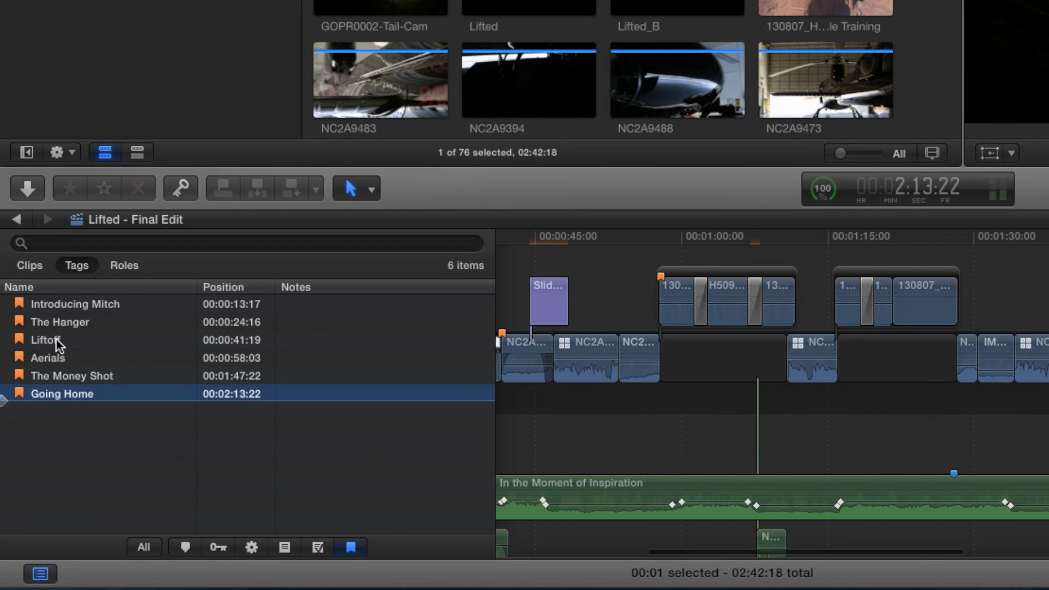
pyautogui.click(56, 338)
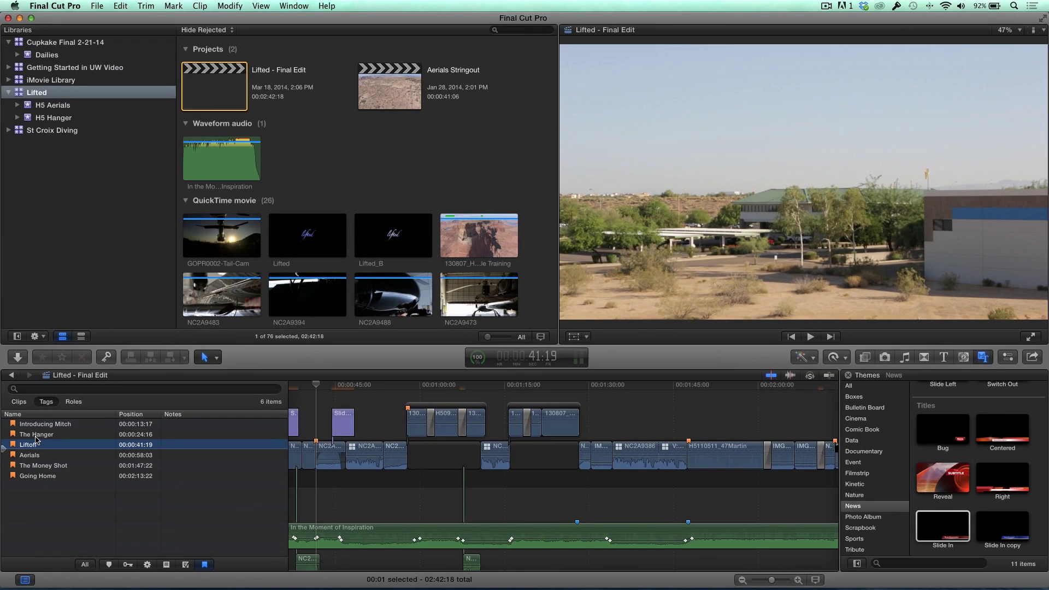
pyautogui.click(36, 441)
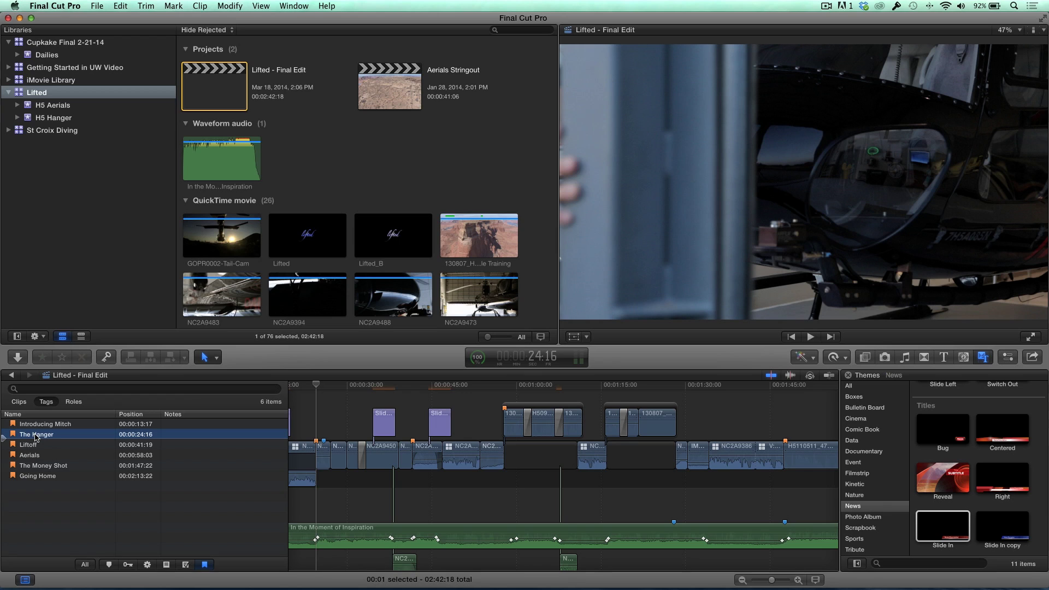
# - Open and close The Hanger chapter marker editor, then jump to Aerials at 00:00:58:03
pyautogui.doubleClick(50, 434)
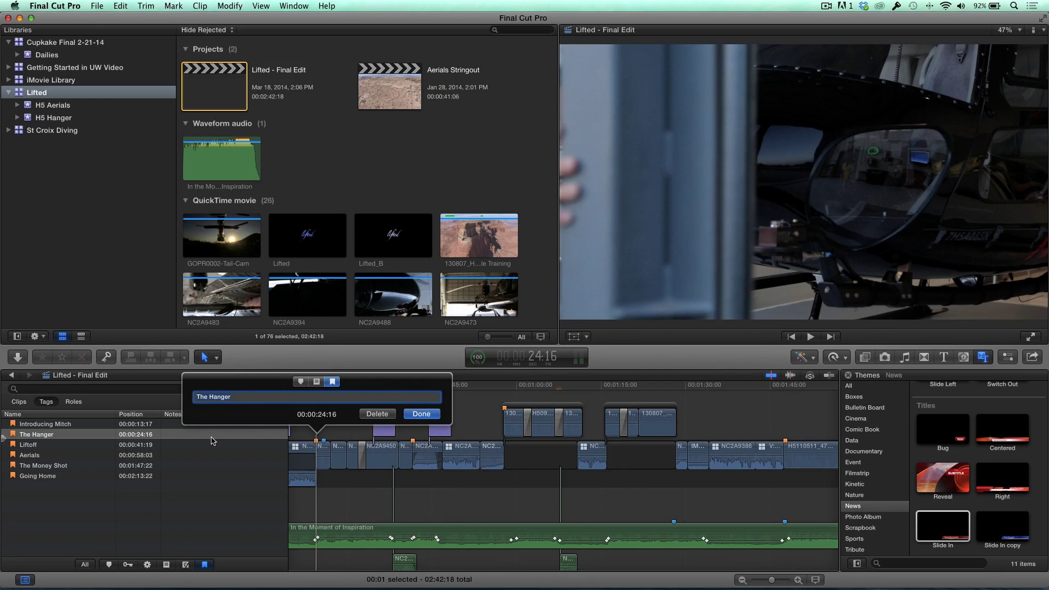
pyautogui.click(421, 414)
pyautogui.click(67, 457)
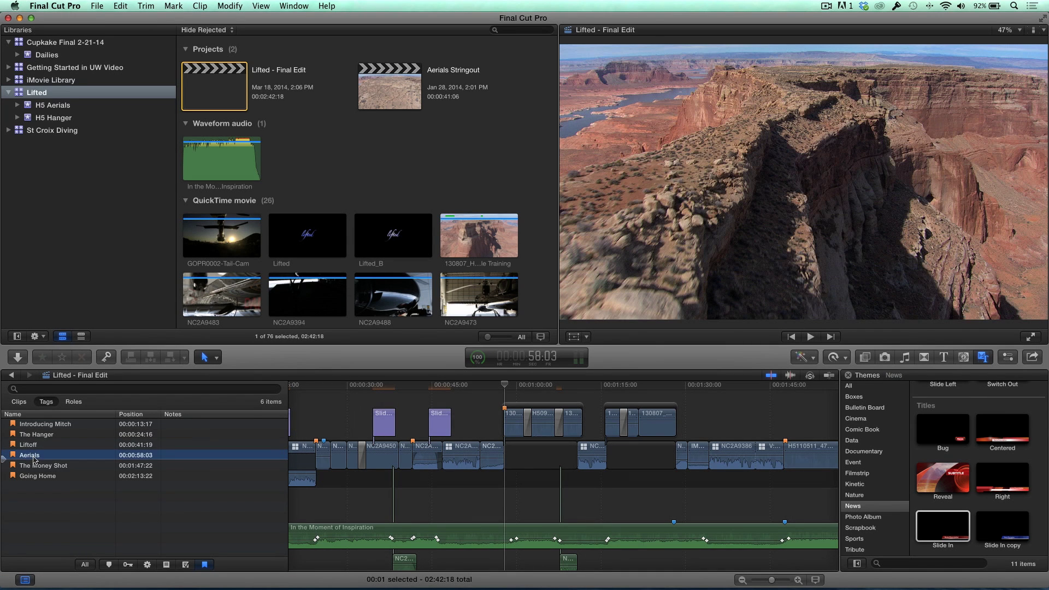
pyautogui.click(38, 456)
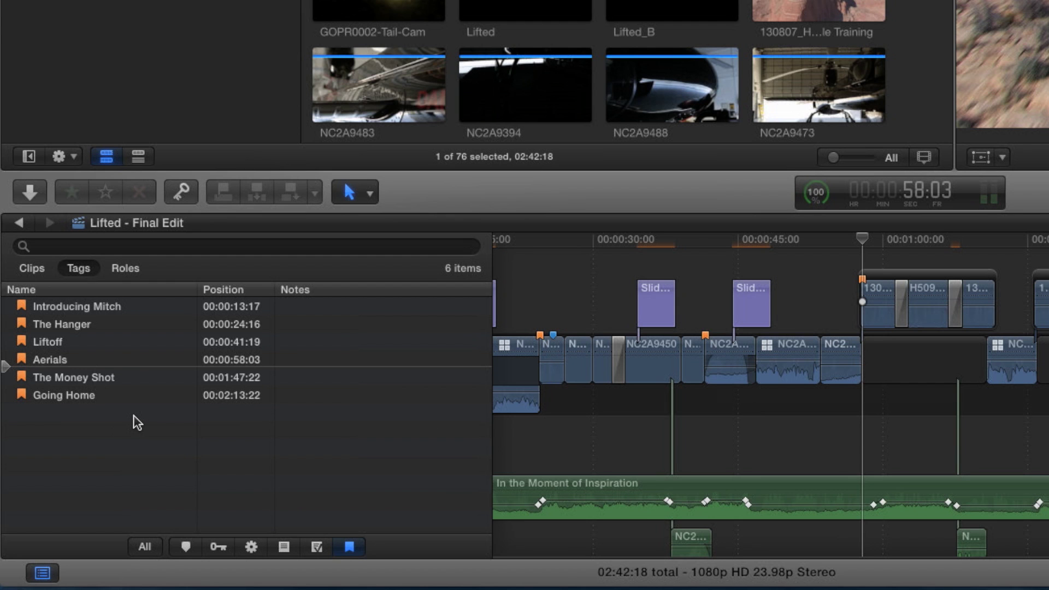
# - List the project's roles and highlight the Titles, Dialogue, Music and Effects clips in turn
pyautogui.click(125, 268)
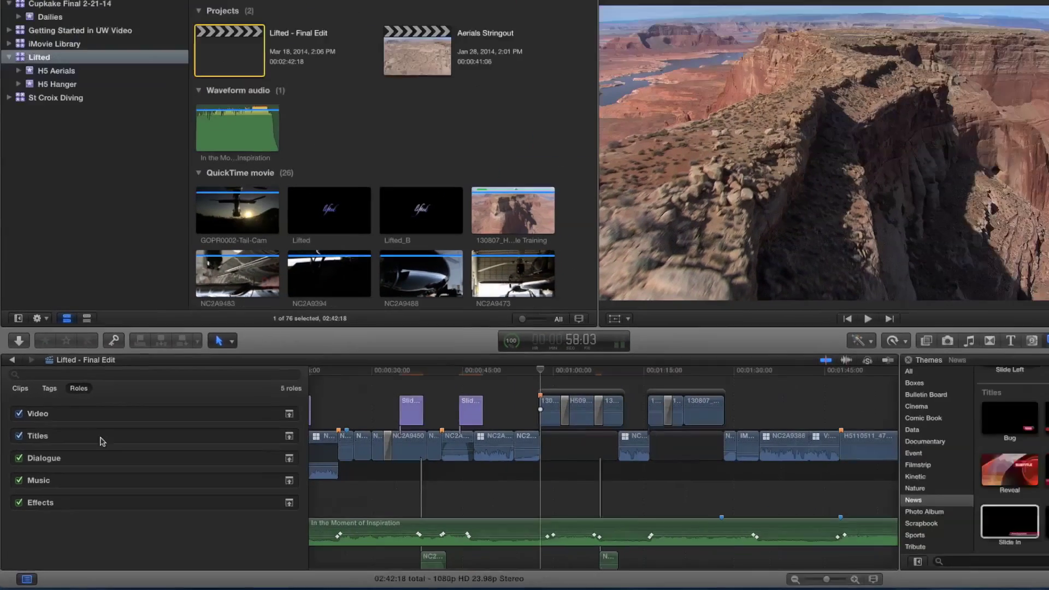
pyautogui.click(161, 345)
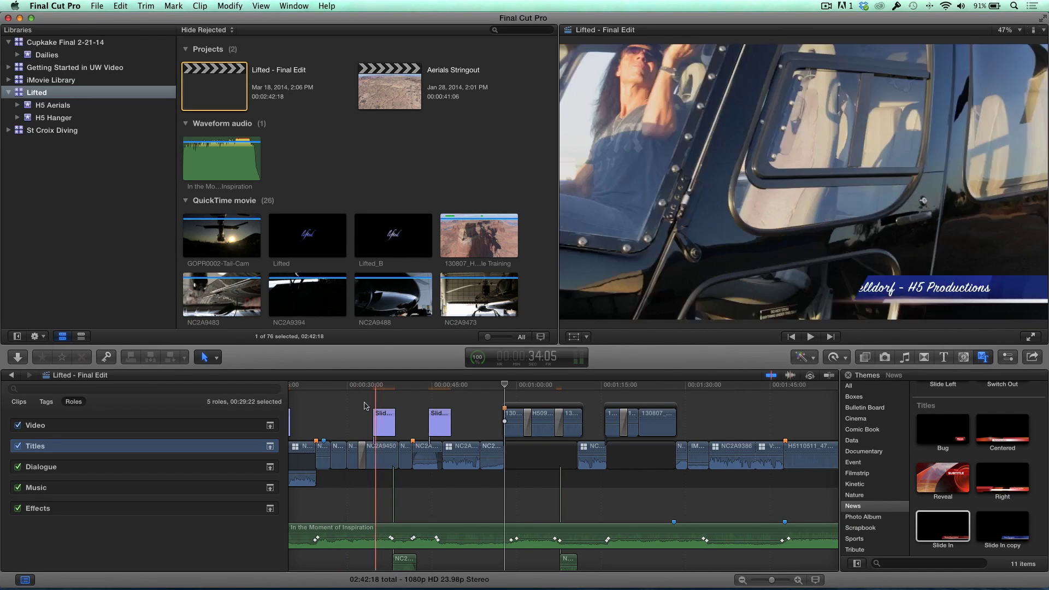
pyautogui.click(150, 468)
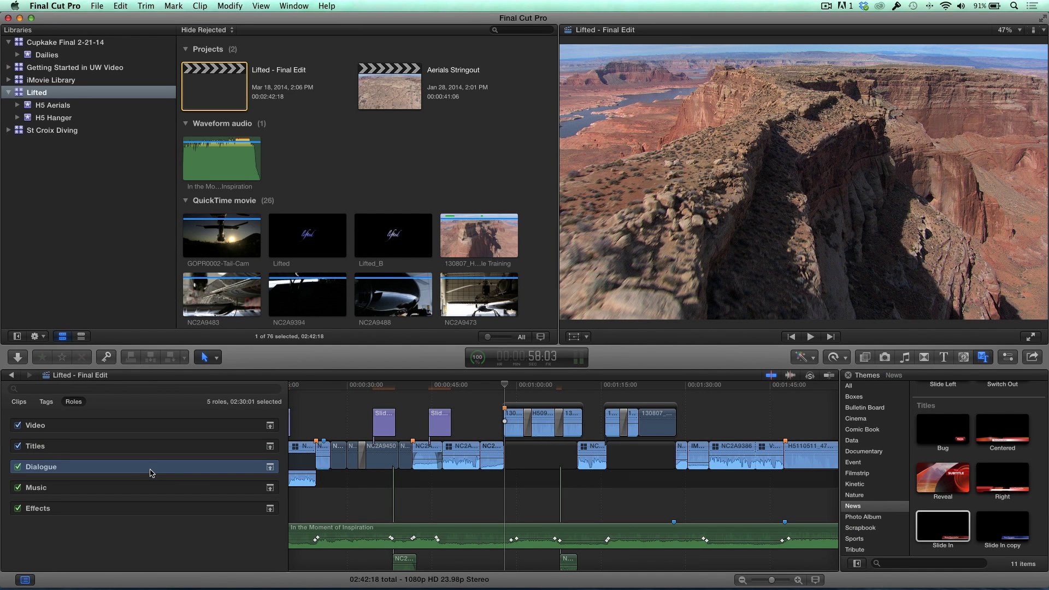
pyautogui.click(143, 488)
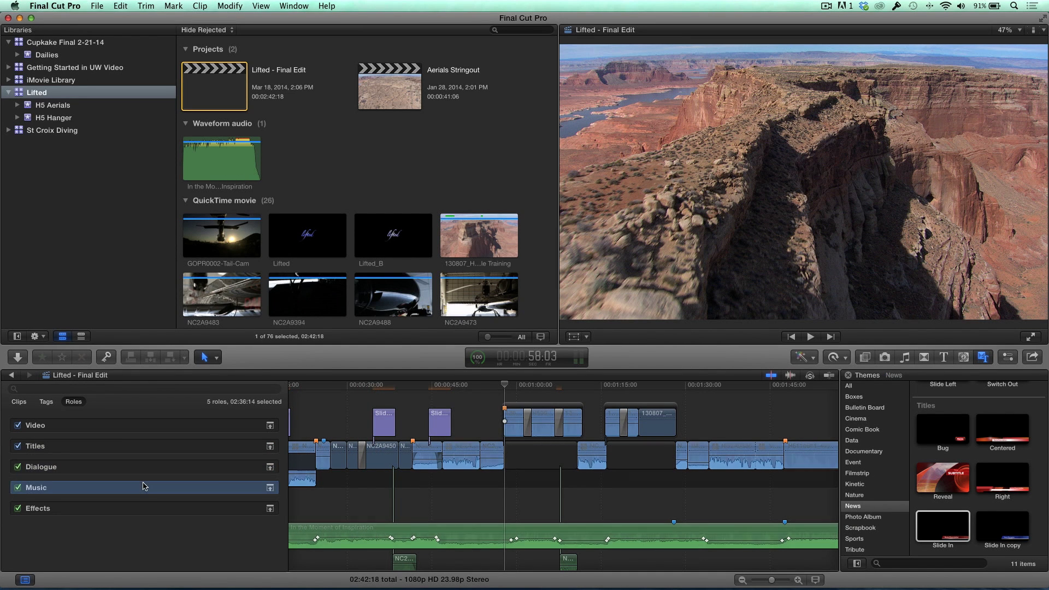
pyautogui.click(129, 509)
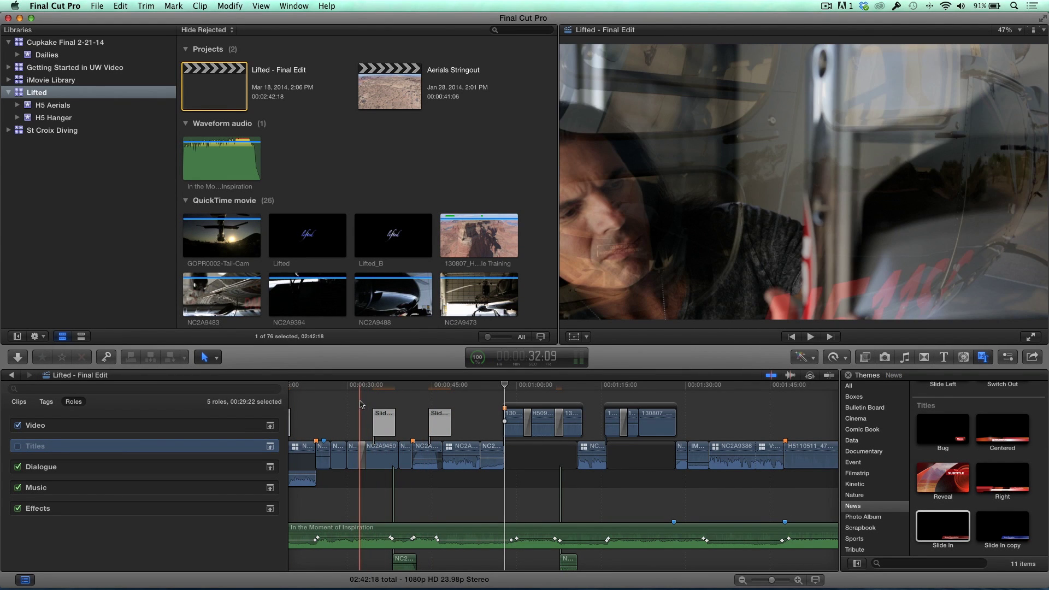
# - Play back the edit without titles through the lower-third section
pyautogui.press('space')
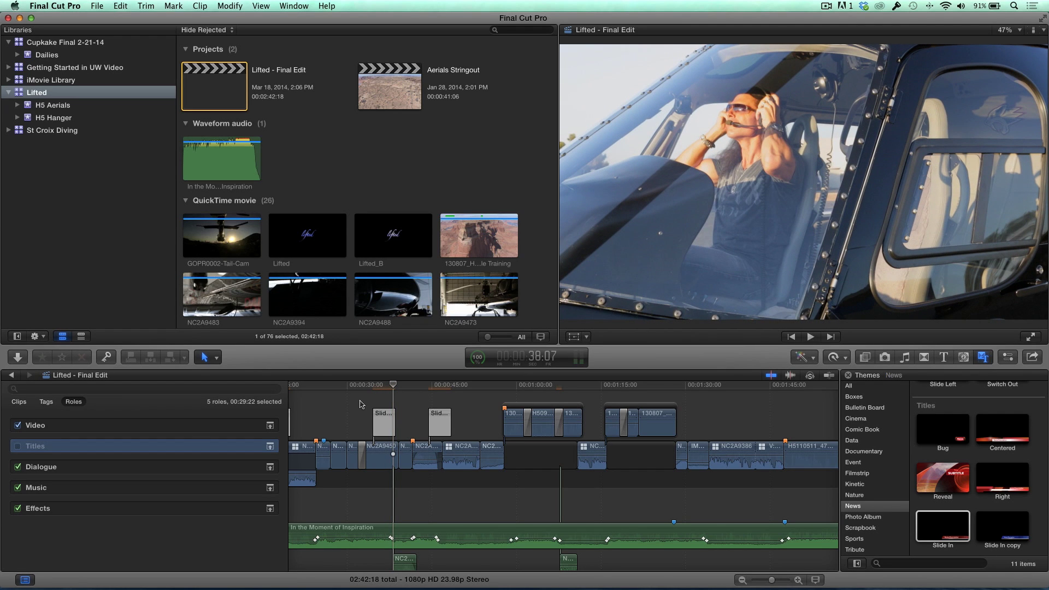
pyautogui.hscroll(-2, 360, 403)
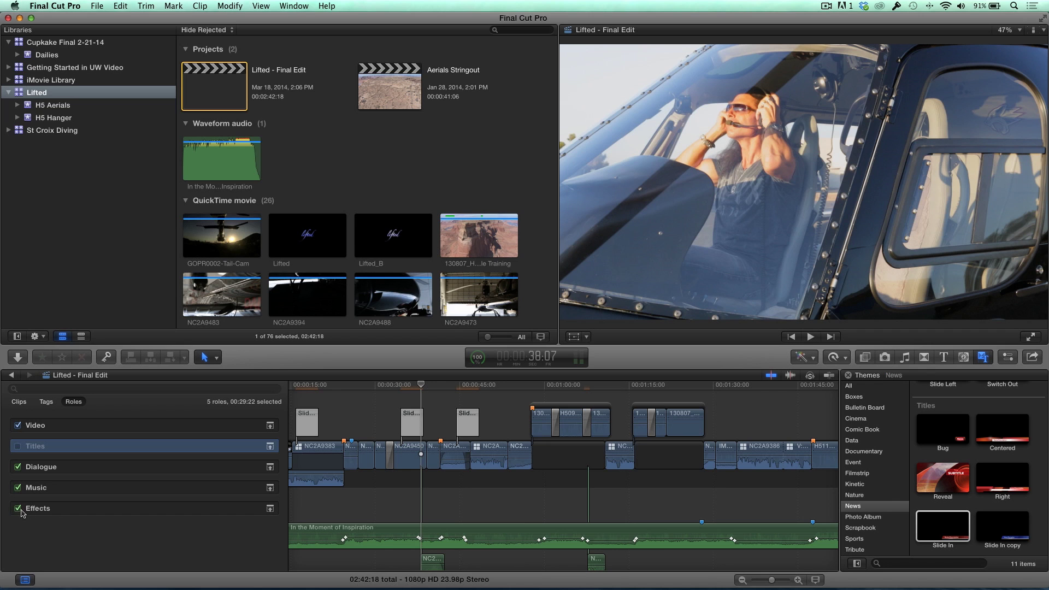